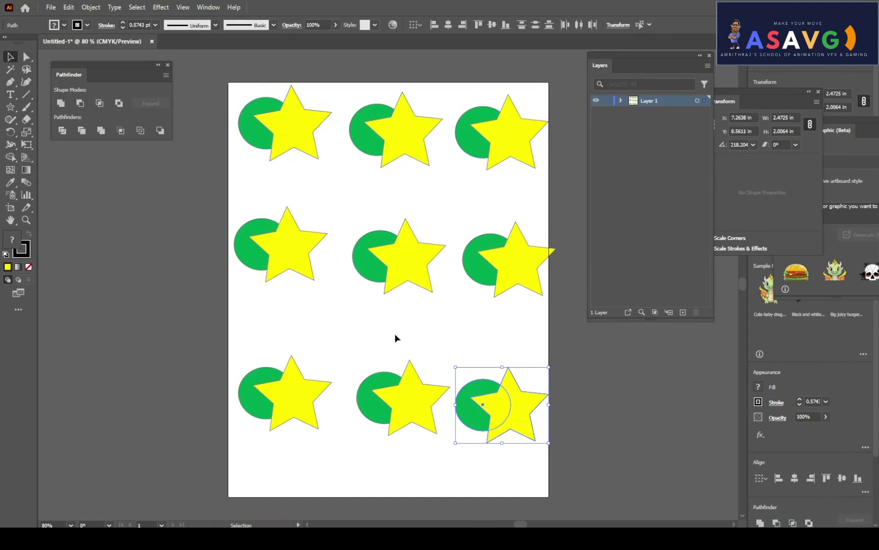
# Bring the Pathfinder panel back into view and move it out of the way
pyautogui.scroll(1, 395, 338)
pyautogui.hscroll(-1, 403, 349)
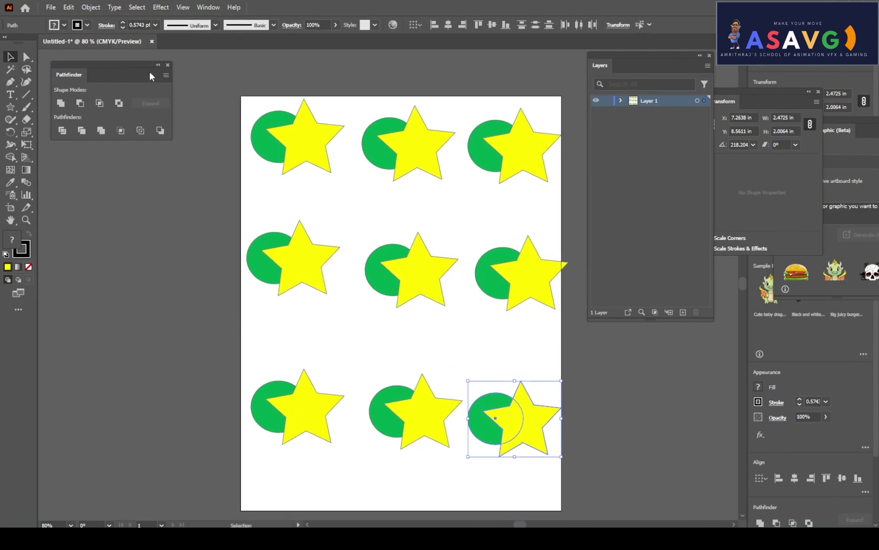
pyautogui.click(169, 65)
pyautogui.click(208, 7)
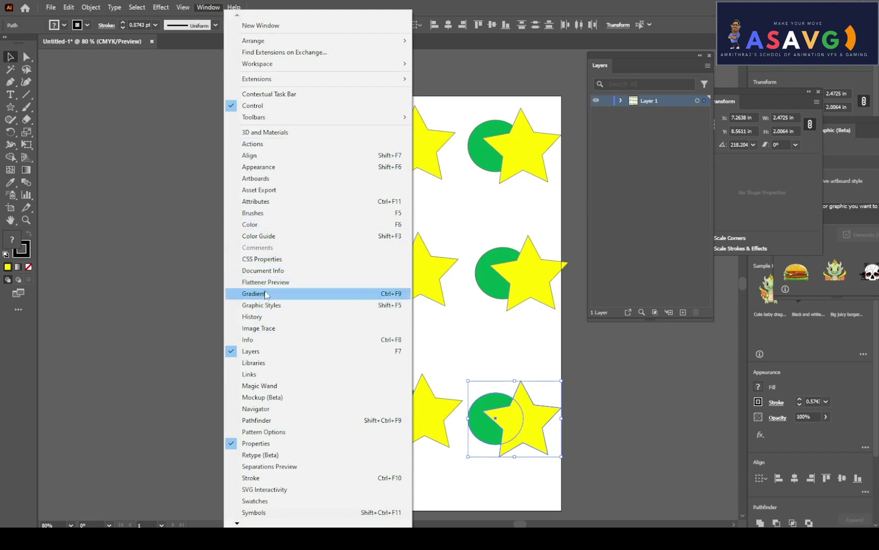
pyautogui.click(90, 312)
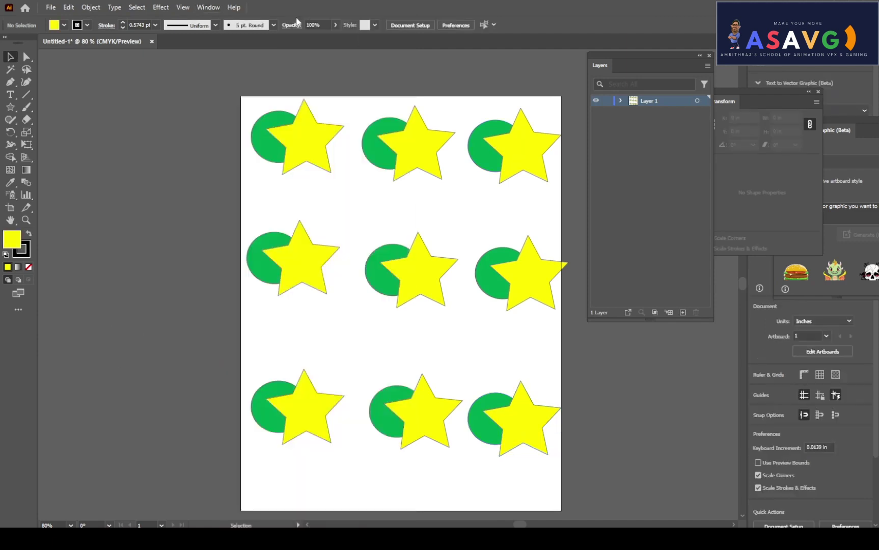
pyautogui.click(210, 10)
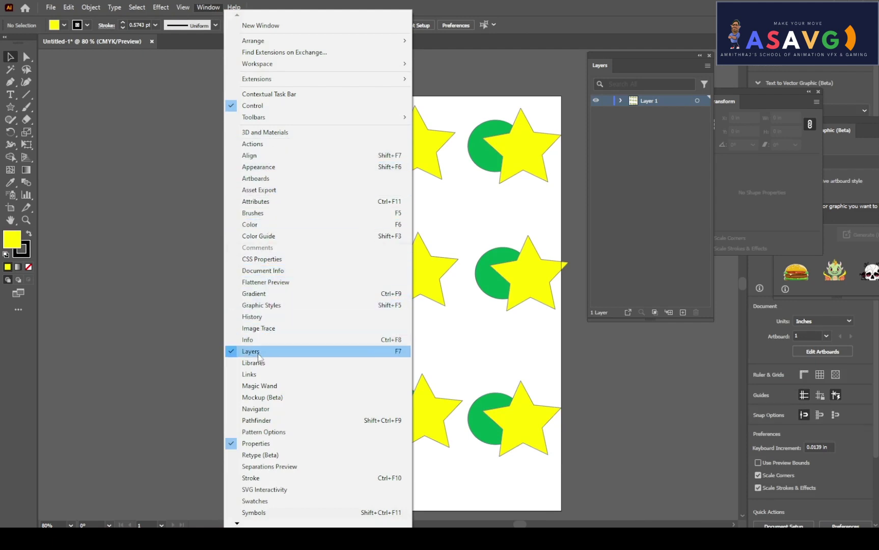
pyautogui.click(267, 422)
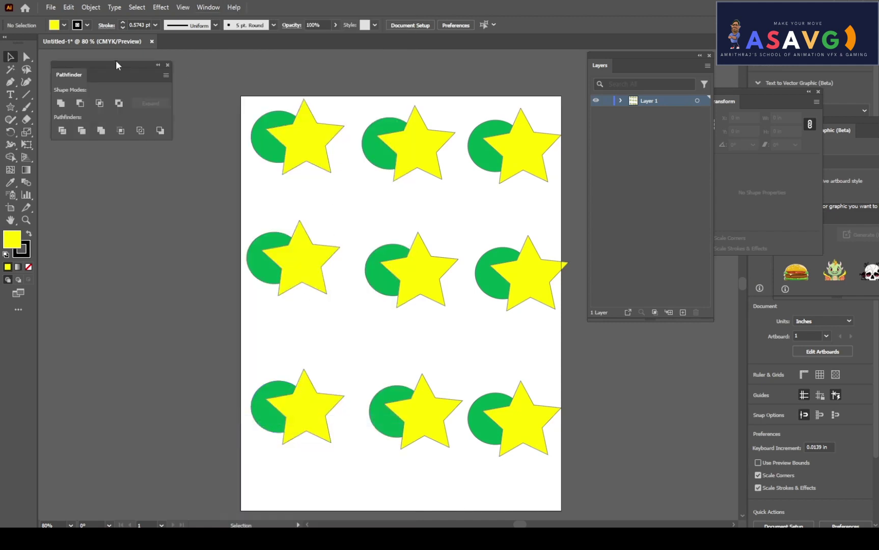
pyautogui.moveTo(115, 61); pyautogui.dragTo(140, 70)
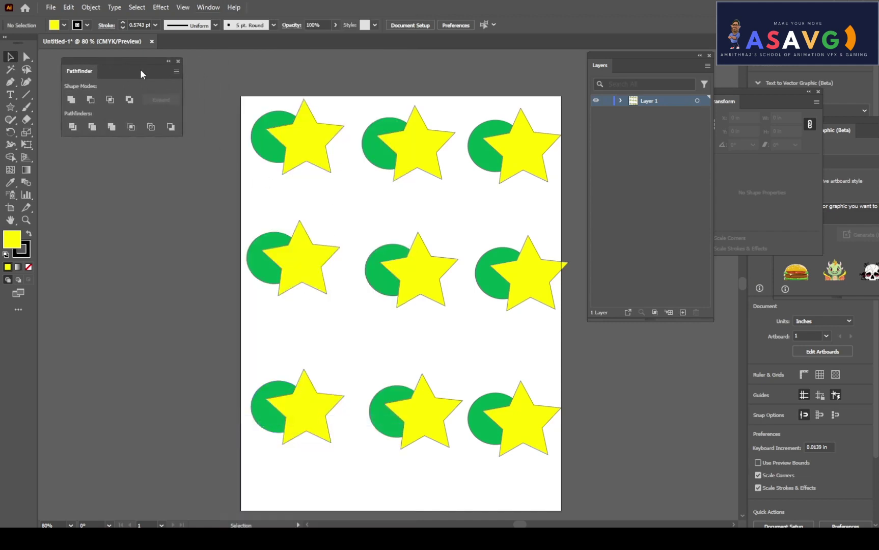
# Alt-drag a copy of the first circle-star pair above the artboard, enlarged to about 3.3 × 2.8 in
pyautogui.moveTo(222, 99); pyautogui.dragTo(334, 176)
pyautogui.scroll(4, 341, 194)
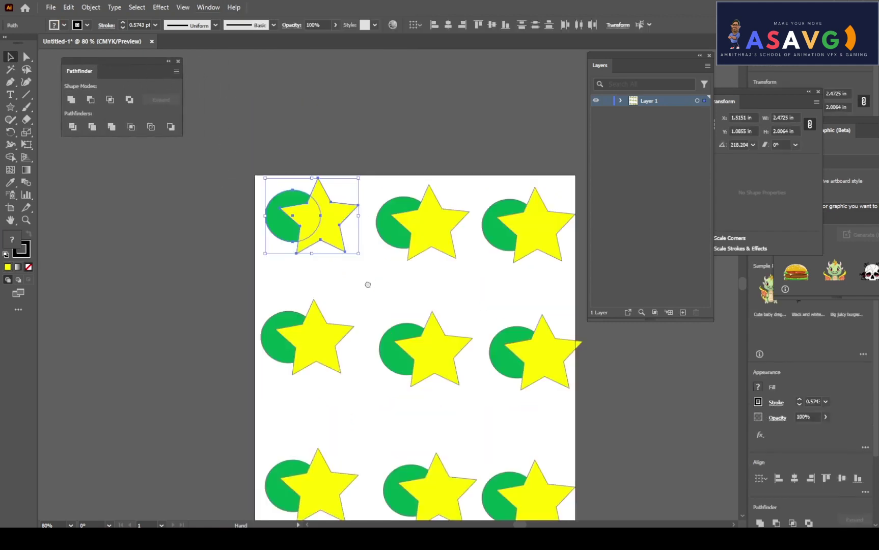
pyautogui.moveTo(333, 247); pyautogui.dragTo(396, 122)
pyautogui.moveTo(439, 152); pyautogui.dragTo(473, 187)
pyautogui.scroll(-1, 356, 194)
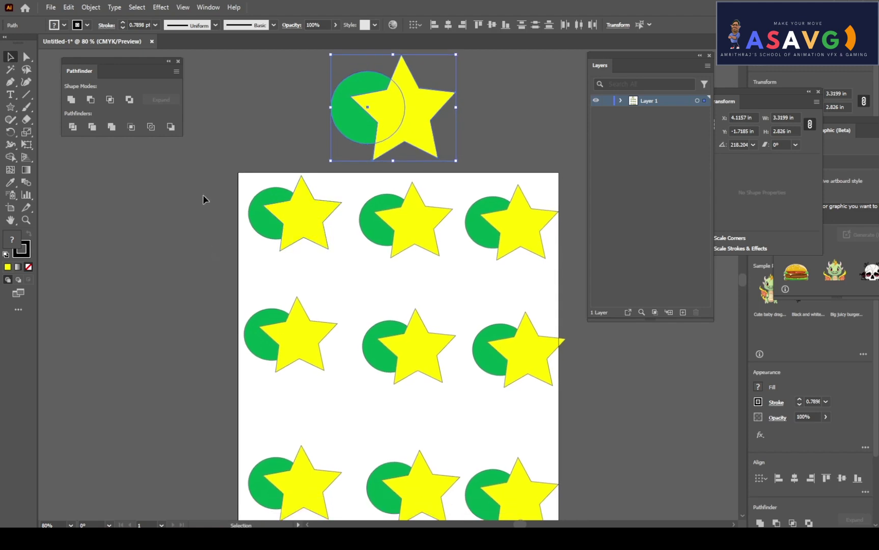
# Unite the top-left circle and star into a single yellow shape
pyautogui.click(334, 207)
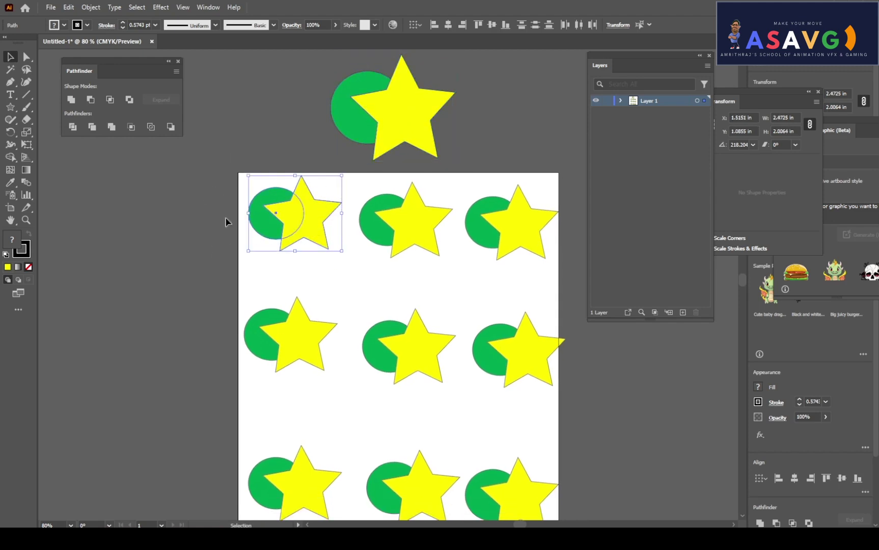
pyautogui.click(70, 100)
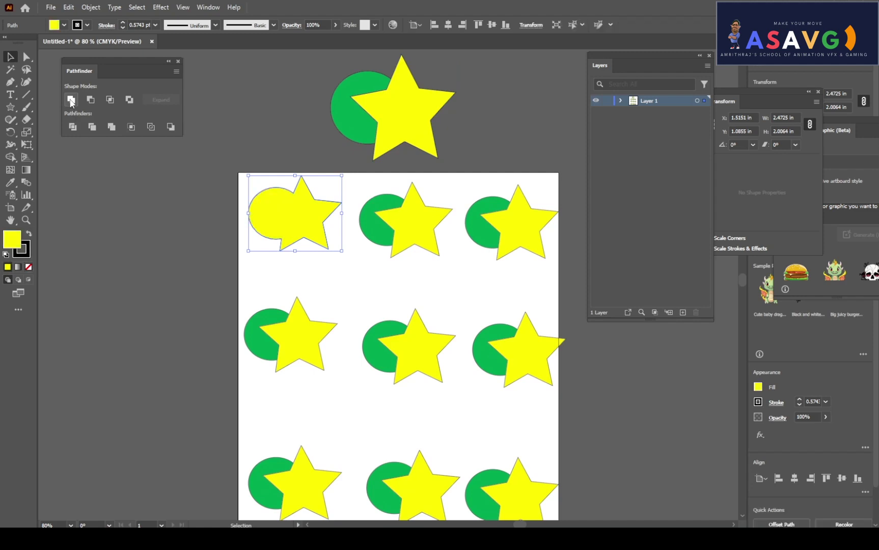
pyautogui.hscroll(1, 229, 242)
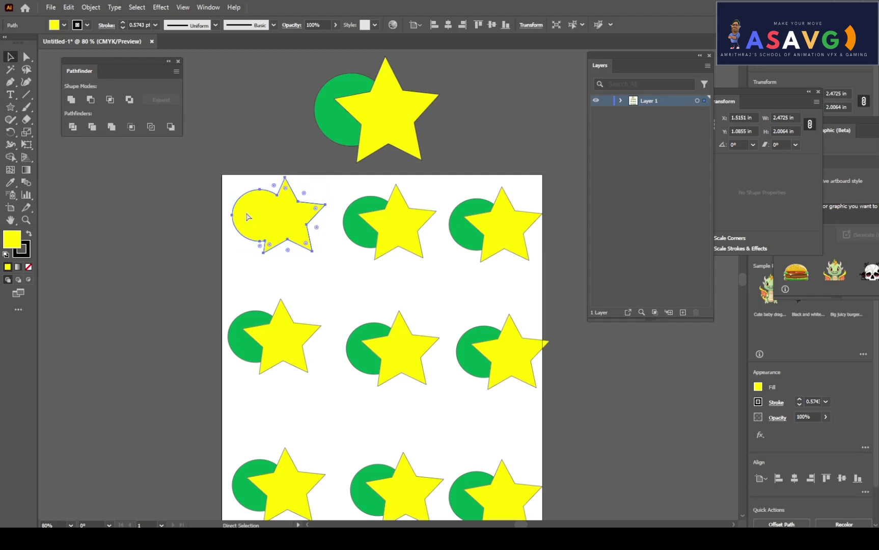
# Undo and reapply Unite on the top-left pair, moving the result to about X 1.46 in, Y 1.43 in
pyautogui.hotkey('ctrl', 'z')
pyautogui.click(188, 211)
pyautogui.moveTo(330, 249); pyautogui.dragTo(229, 175)
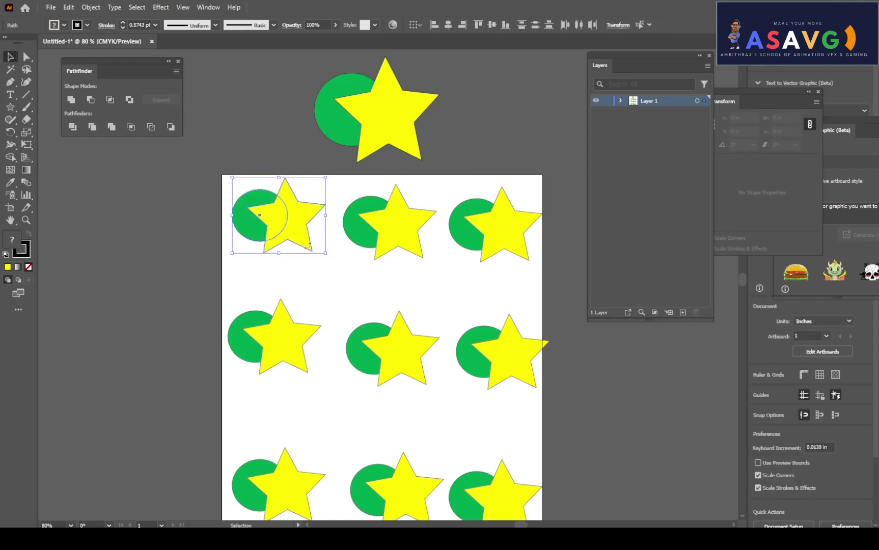
pyautogui.click(72, 101)
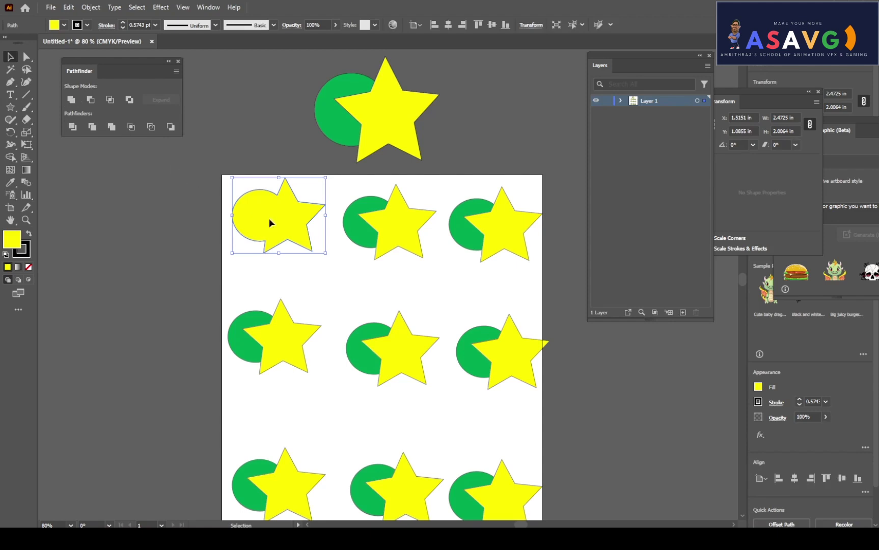
pyautogui.moveTo(269, 218); pyautogui.dragTo(267, 230)
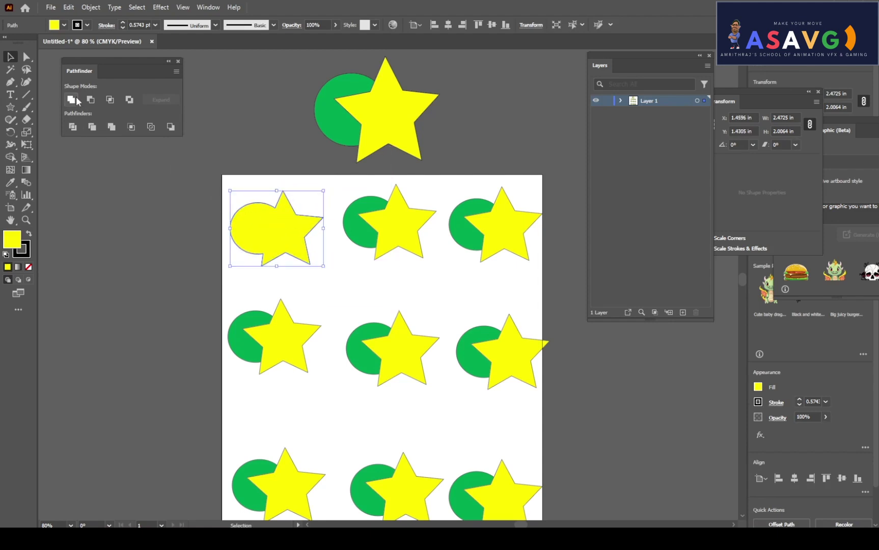
pyautogui.click(10, 97)
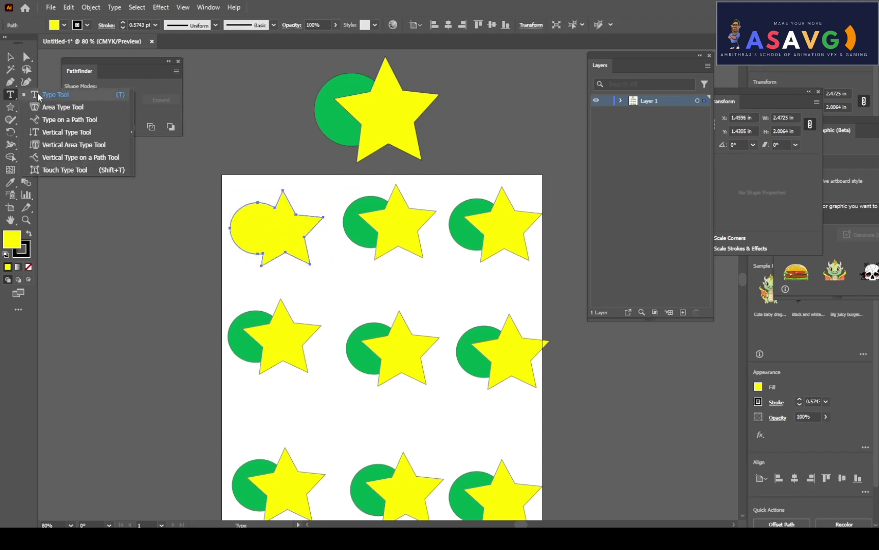
# Add an enlarged UNITE label above the merged shape and copy it over the second pair
pyautogui.click(228, 180)
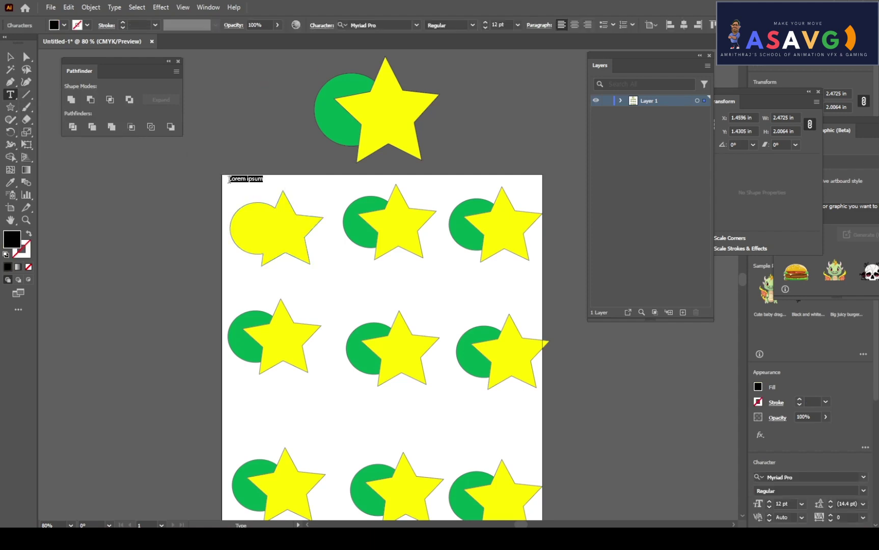
pyautogui.write('JN')
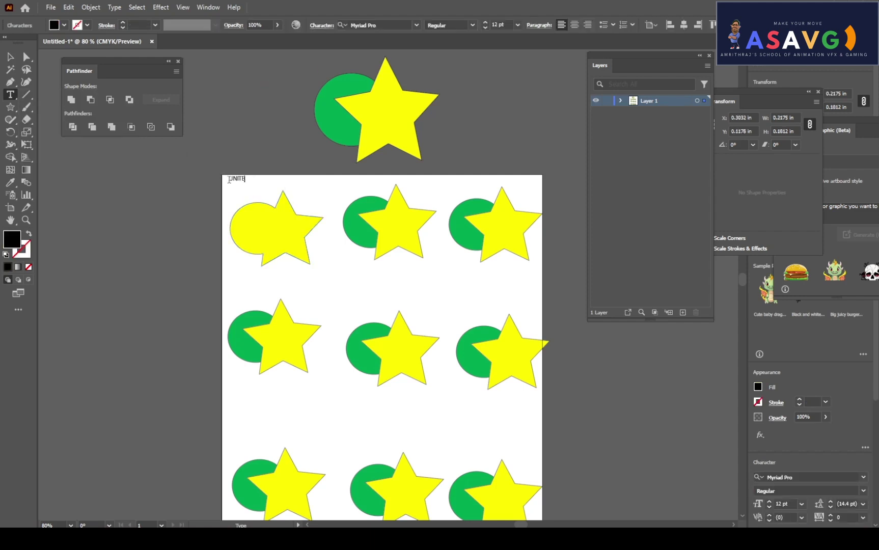
pyautogui.write('ITE')
pyautogui.press('Escape')
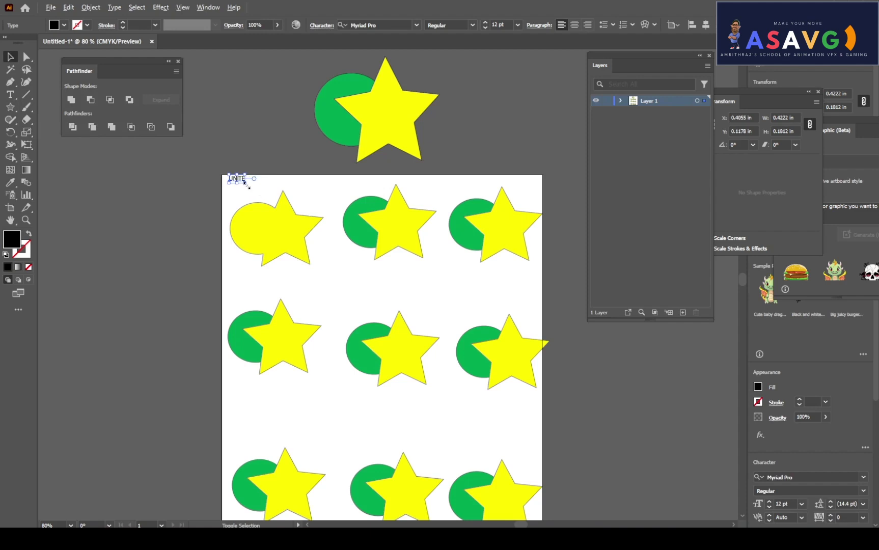
pyautogui.moveTo(247, 187); pyautogui.dragTo(278, 200)
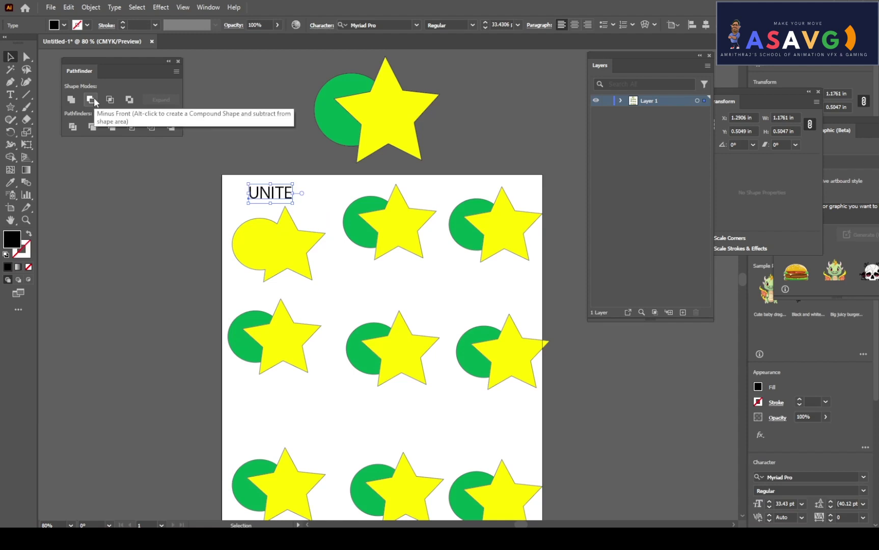
pyautogui.click(308, 170)
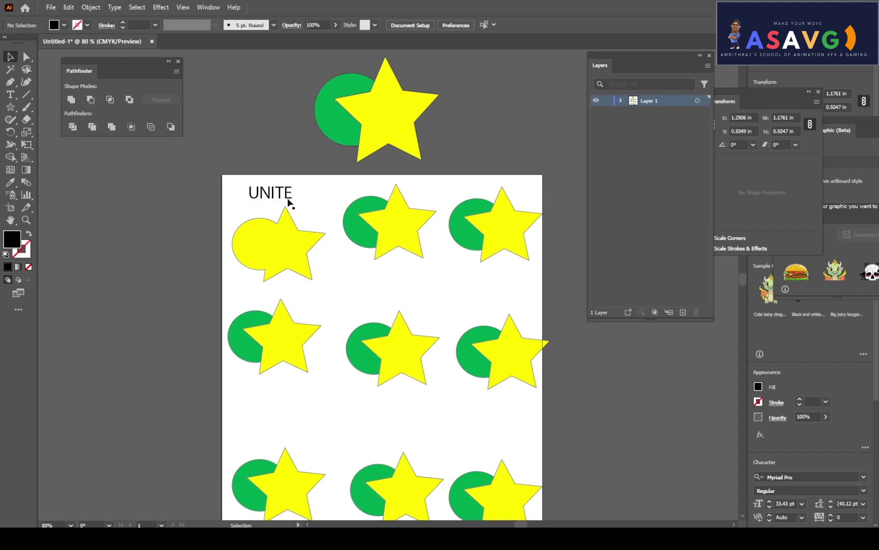
pyautogui.moveTo(271, 200); pyautogui.dragTo(343, 191)
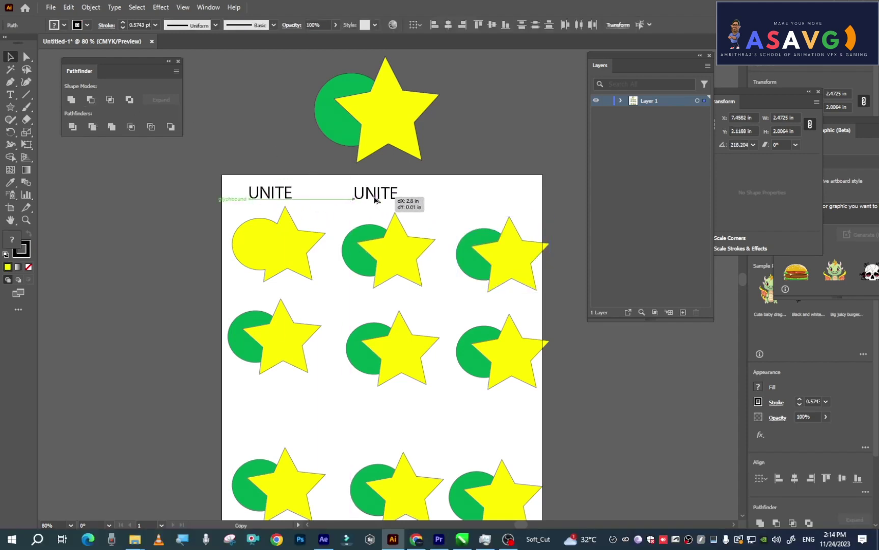
# Retype the copied label as MINUS FRONT and scale it down
pyautogui.press('t')
pyautogui.write('MINUS FRONT')
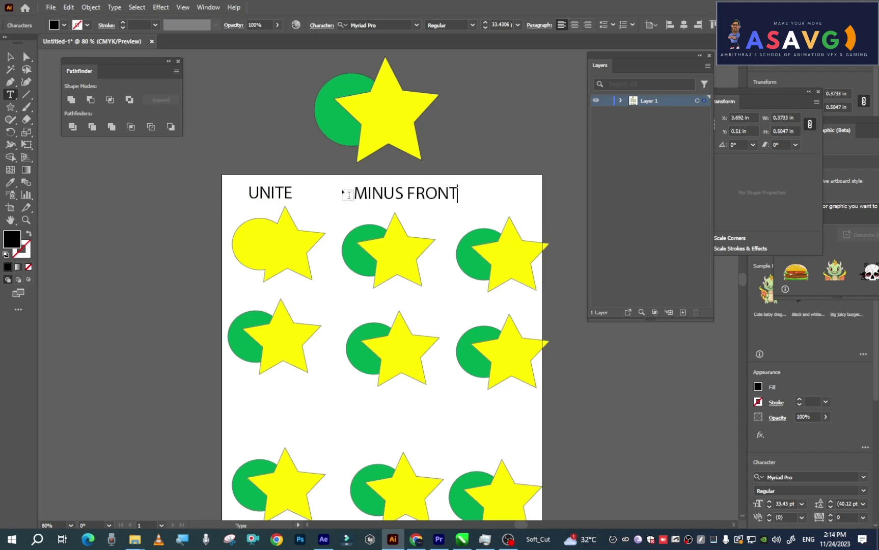
pyautogui.click(10, 56)
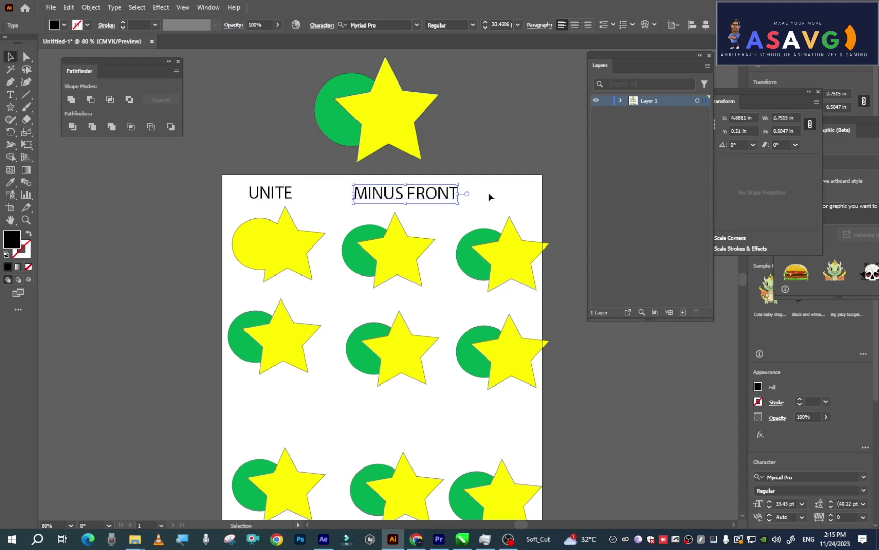
pyautogui.moveTo(456, 202); pyautogui.dragTo(436, 202)
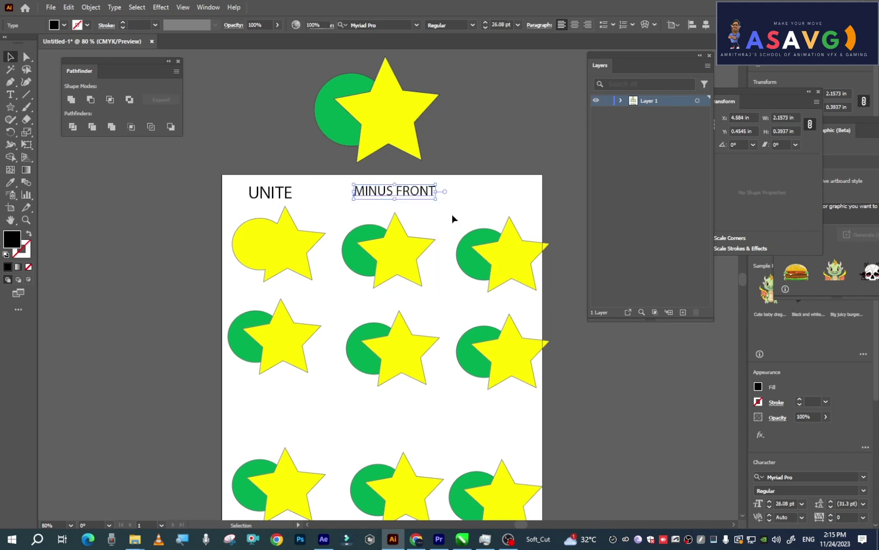
pyautogui.click(345, 220)
# Apply Minus Front to the second pair, nudge the green result right, and copy the label over the third pair
pyautogui.moveTo(421, 269); pyautogui.dragTo(433, 294)
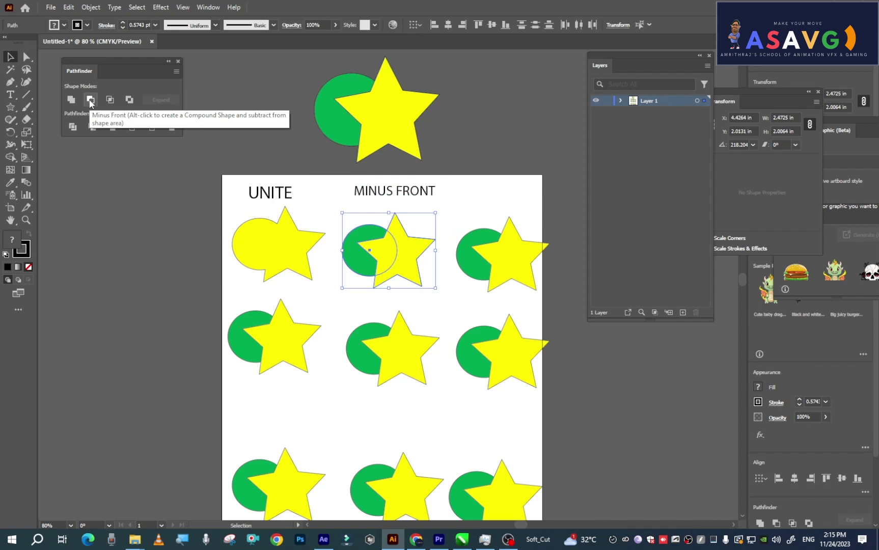
pyautogui.click(90, 101)
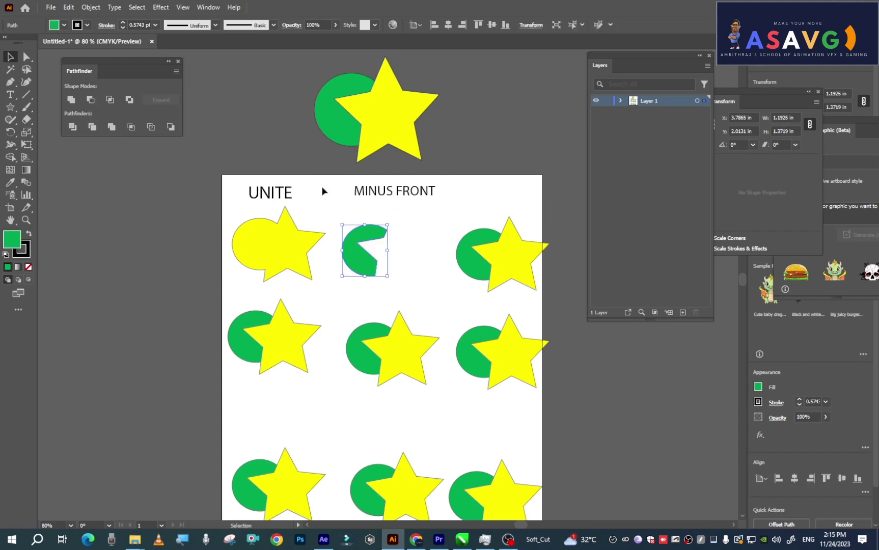
pyautogui.click(415, 272)
pyautogui.moveTo(365, 260); pyautogui.dragTo(374, 265)
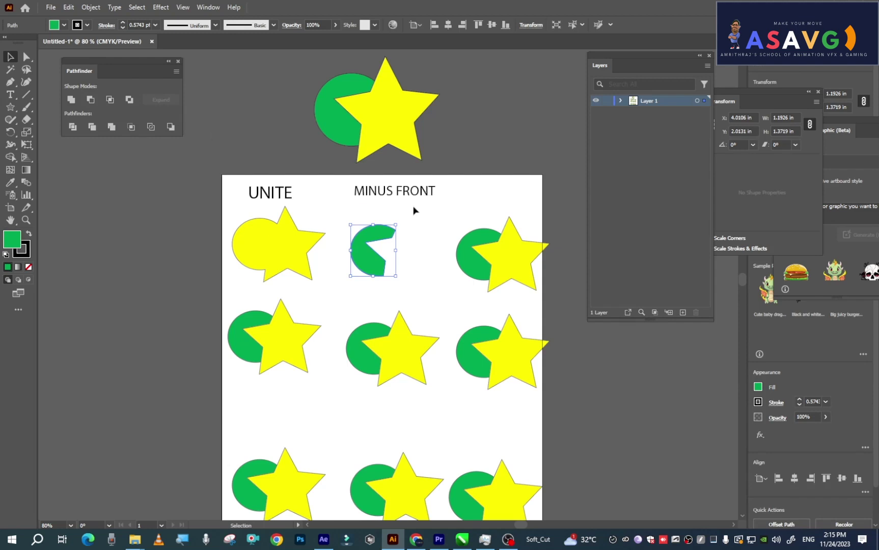
pyautogui.click(387, 192)
pyautogui.moveTo(387, 192); pyautogui.dragTo(492, 193)
# Retype the third label as INTERSECT
pyautogui.doubleClick(492, 193)
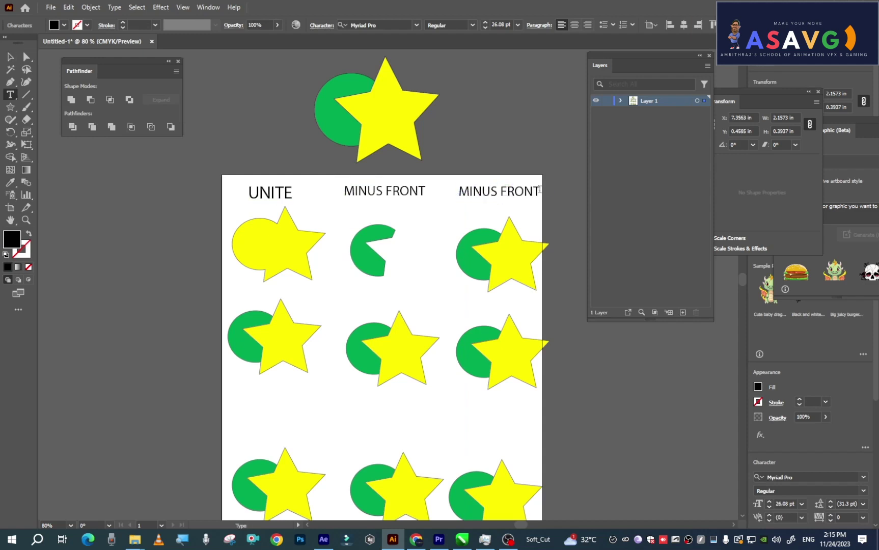
pyautogui.hotkey('ctrl', 'a')
pyautogui.write('INTERSECT')
pyautogui.press('Escape')
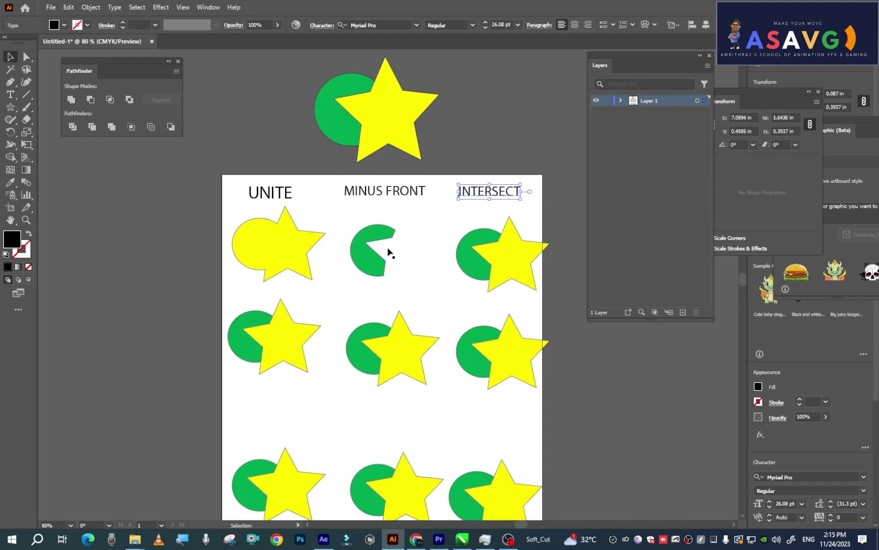
# Intersect the circle and star under INTERSECT, leaving only their overlap
pyautogui.moveTo(521, 261); pyautogui.dragTo(520, 261)
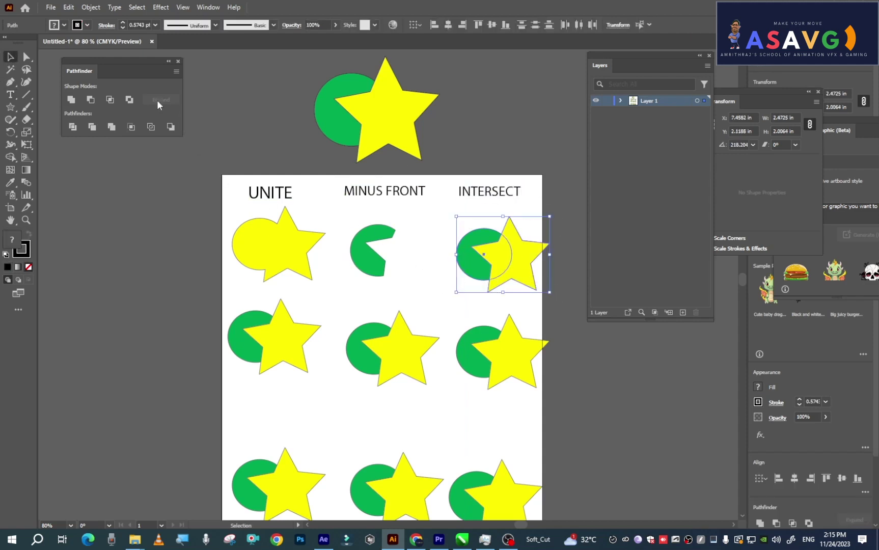
pyautogui.click(111, 100)
pyautogui.click(547, 281)
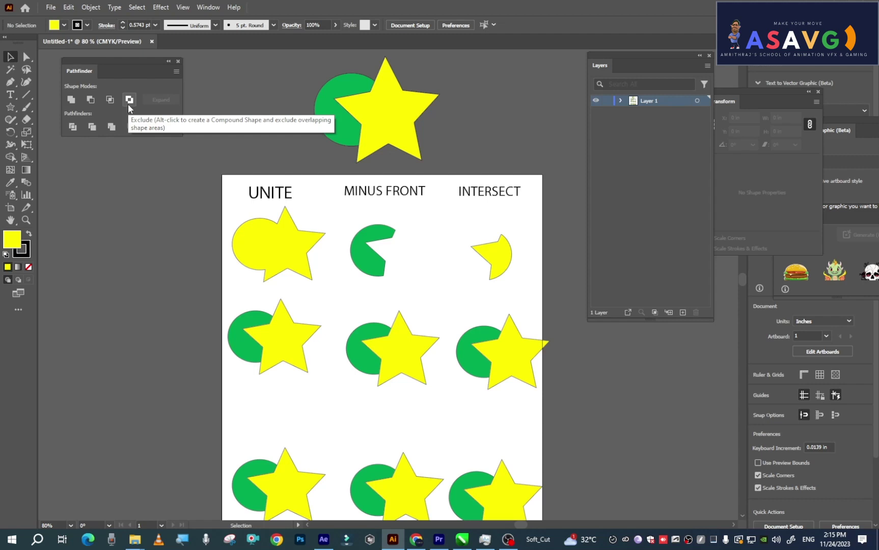
# Move the second-row left pair down and add a copied UNITE label above it reading EXCLUDE
pyautogui.click(296, 352)
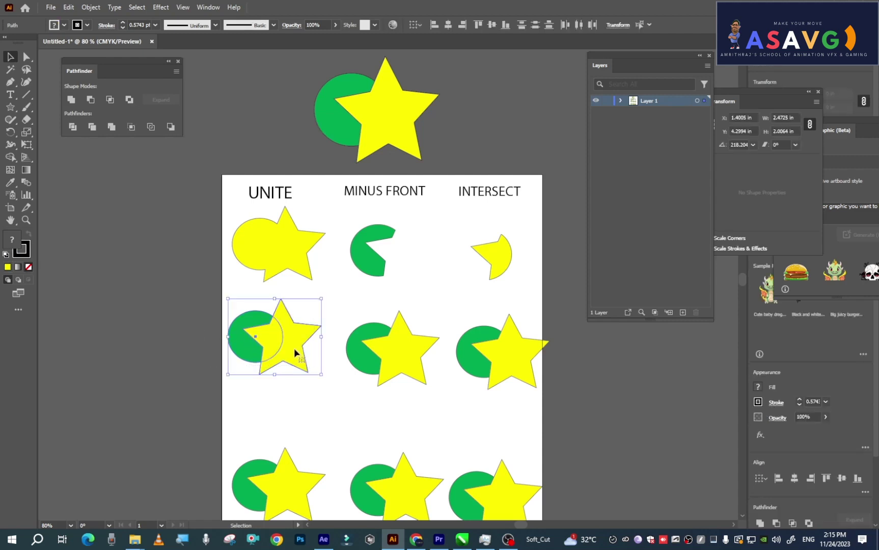
pyautogui.moveTo(295, 352); pyautogui.dragTo(295, 373)
pyautogui.moveTo(286, 194); pyautogui.dragTo(285, 306)
pyautogui.doubleClick(288, 304)
pyautogui.doubleClick(272, 304)
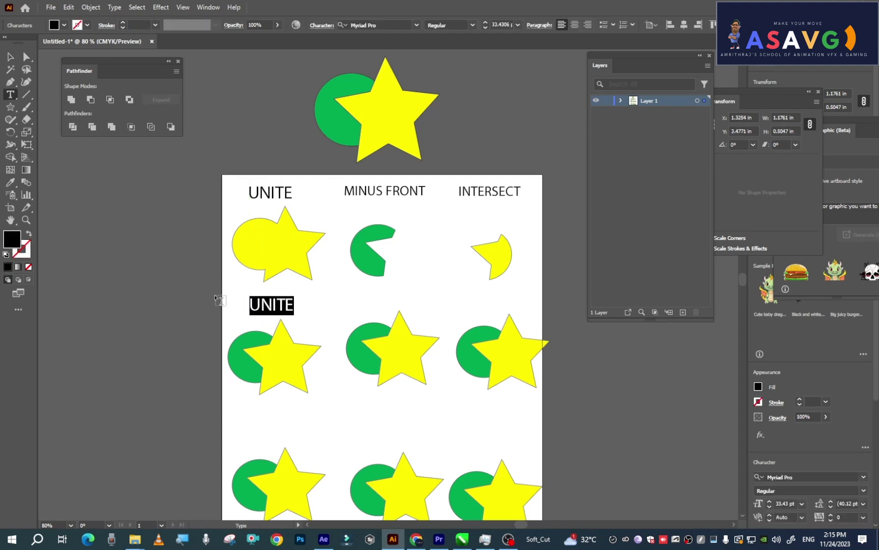
pyautogui.write('EXCLUDE')
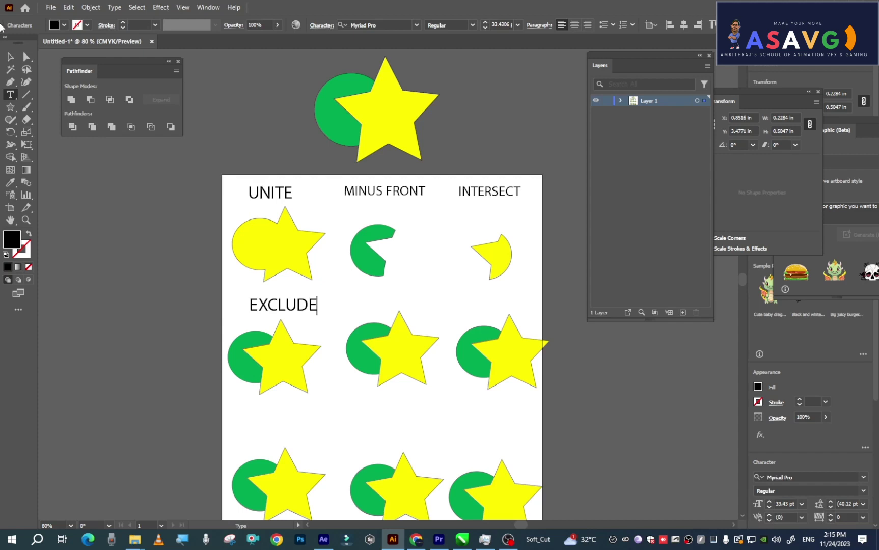
pyautogui.click(10, 57)
# Apply Exclude to the circle and star below EXCLUDE, cutting out their overlap
pyautogui.moveTo(207, 321); pyautogui.dragTo(301, 364)
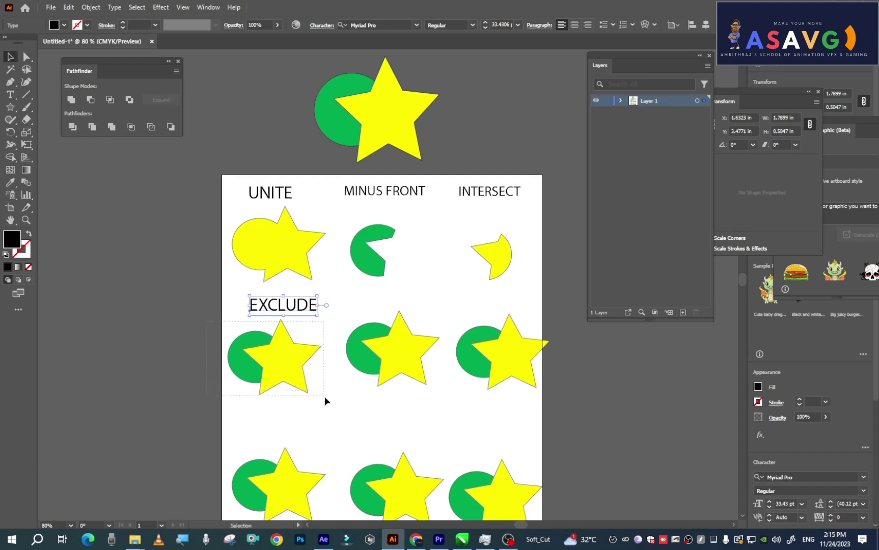
pyautogui.moveTo(324, 396); pyautogui.dragTo(332, 337)
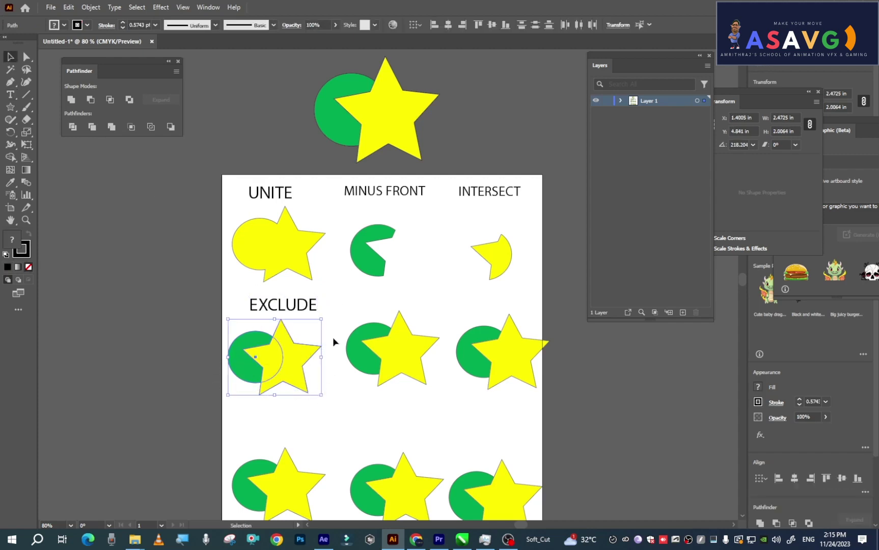
pyautogui.click(130, 100)
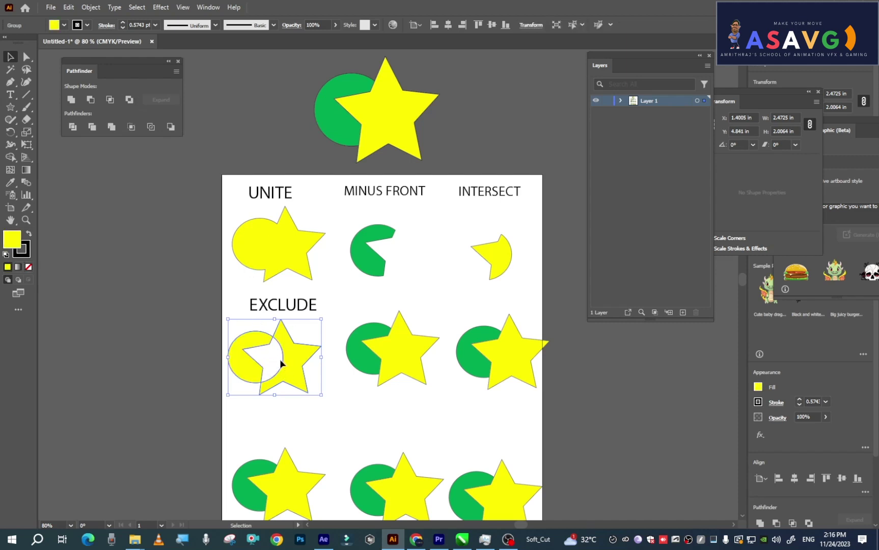
pyautogui.click(189, 224)
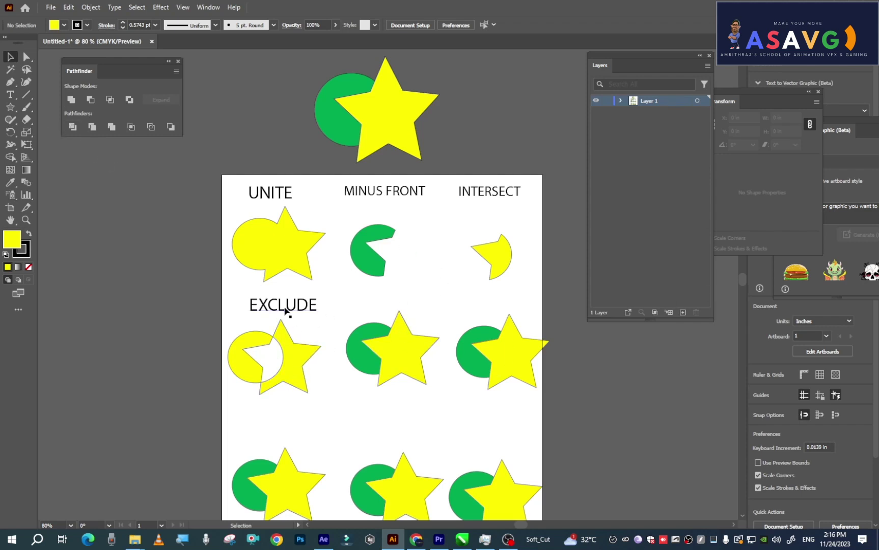
pyautogui.moveTo(286, 308); pyautogui.dragTo(331, 297)
# Retype the copied label in the second row's middle column as DIVIDE
pyautogui.doubleClick(397, 301)
pyautogui.write('D')
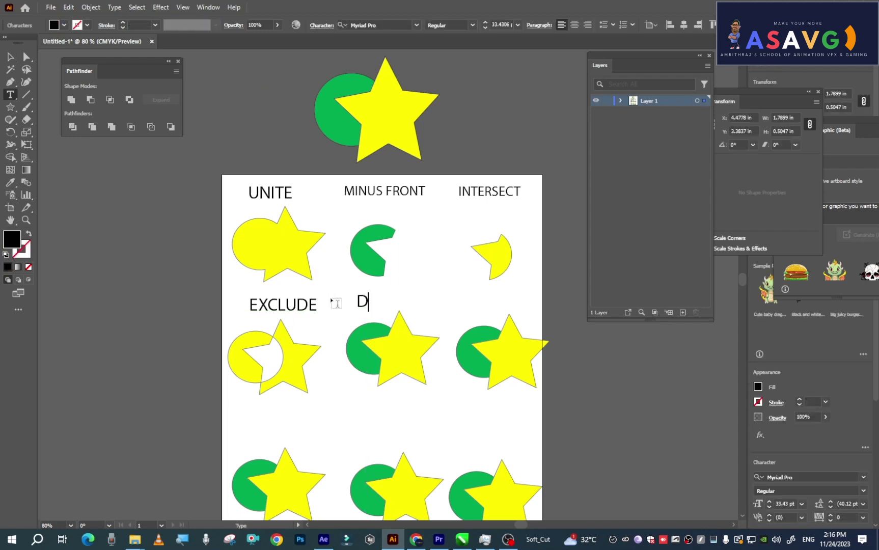
pyautogui.write('IVIDE')
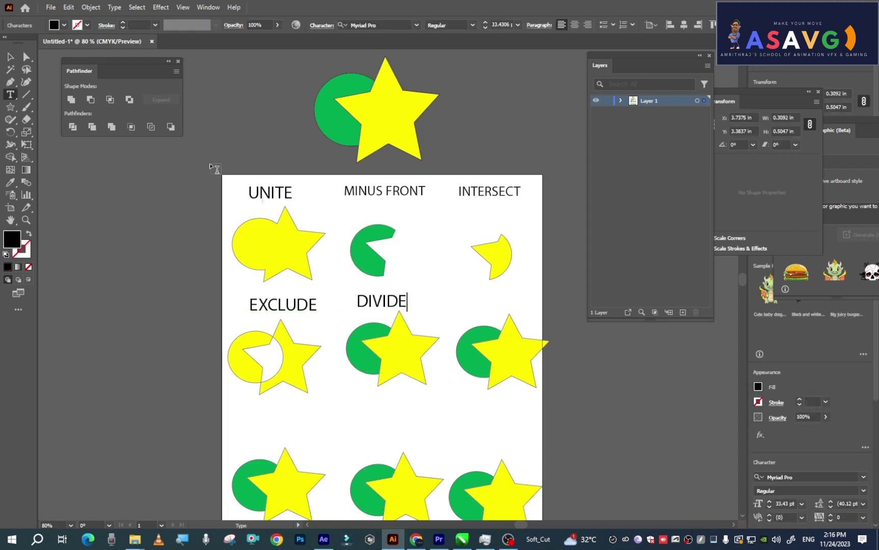
pyautogui.click(4, 59)
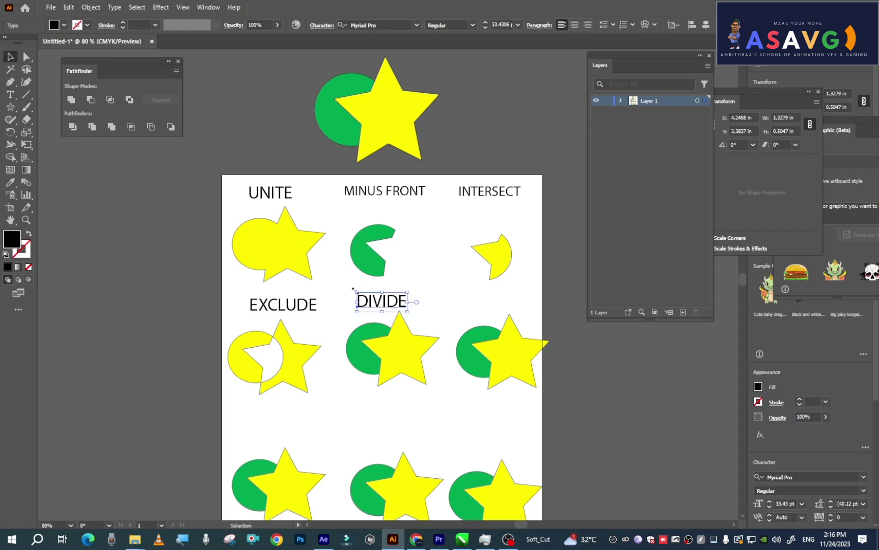
pyautogui.click(362, 393)
# Divide the circle and star under DIVIDE, shift the group slightly, and ungroup the pieces
pyautogui.moveTo(445, 383); pyautogui.dragTo(443, 380)
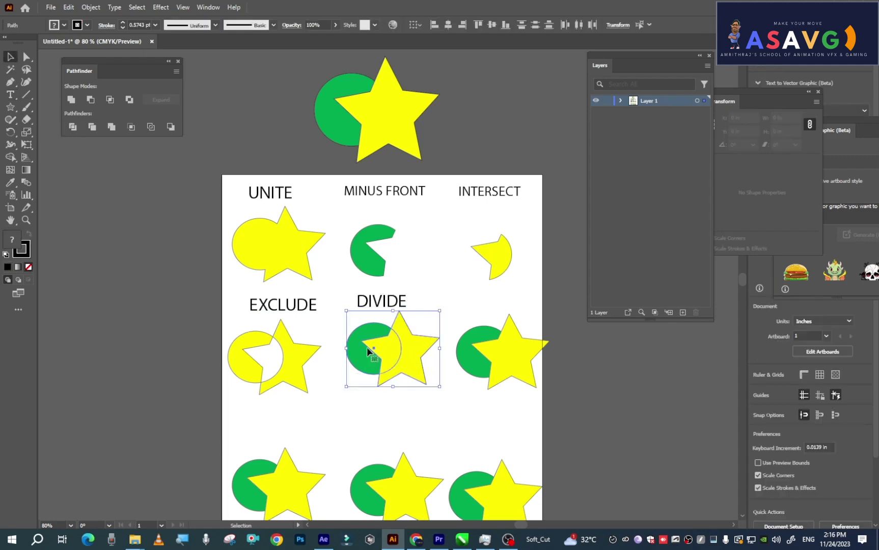
pyautogui.click(73, 128)
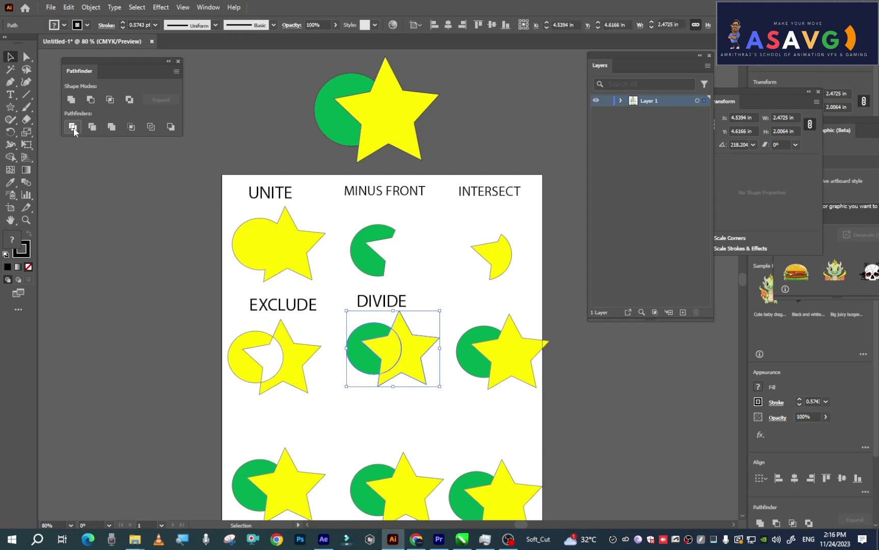
pyautogui.click(427, 396)
pyautogui.moveTo(398, 377); pyautogui.dragTo(400, 350)
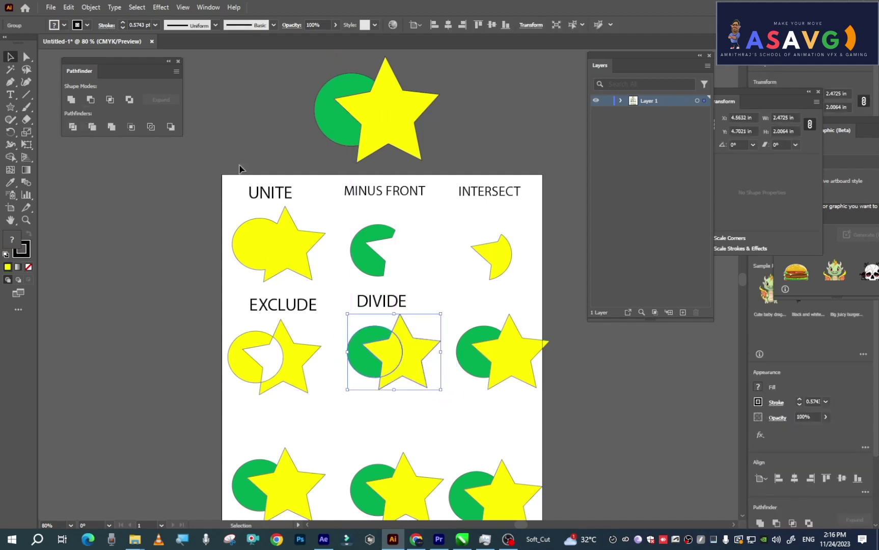
pyautogui.rightClick(400, 338)
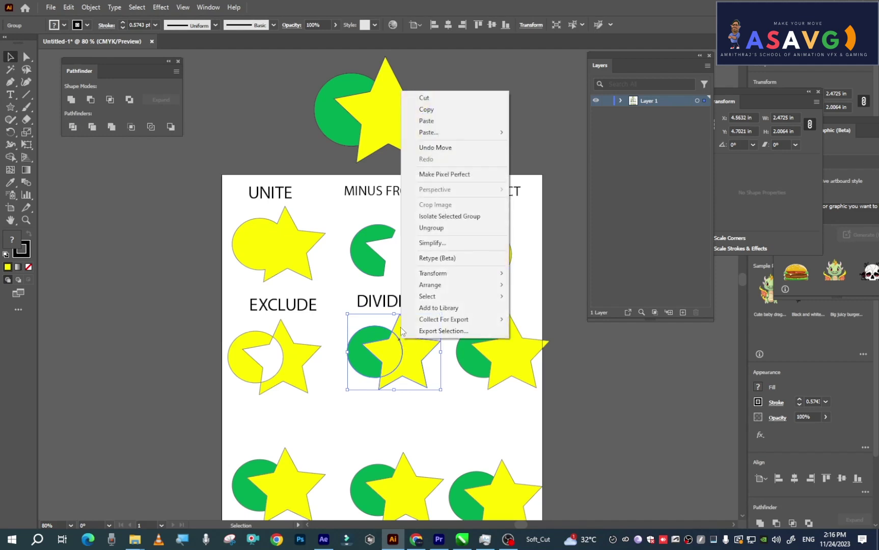
pyautogui.click(431, 228)
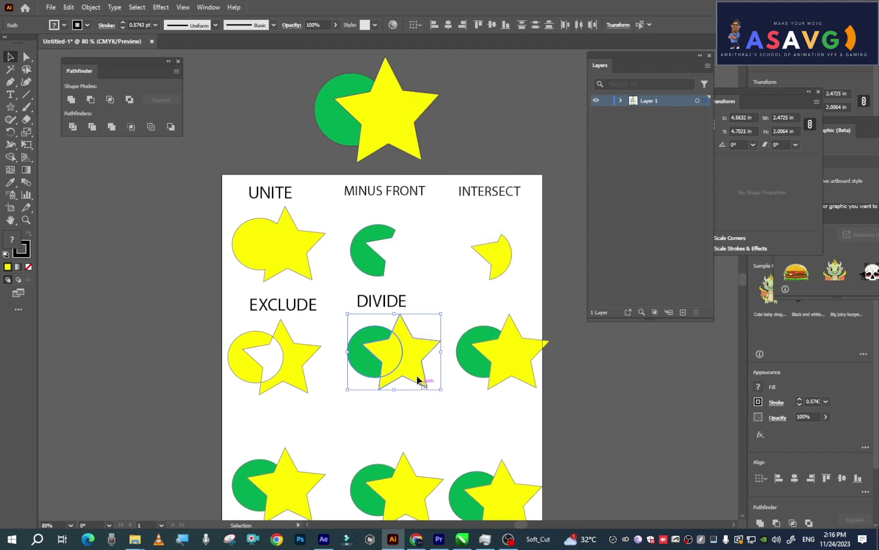
# Pull the divided green, lens and star pieces slightly apart
pyautogui.click(420, 399)
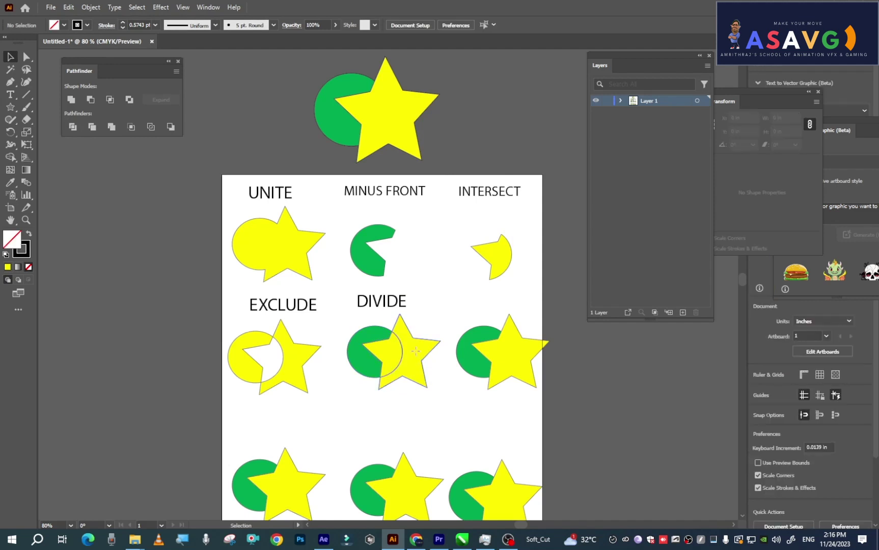
pyautogui.moveTo(418, 356); pyautogui.dragTo(439, 352)
pyautogui.moveTo(380, 356); pyautogui.dragTo(357, 366)
pyautogui.moveTo(413, 364)
pyautogui.mouseDown()
pyautogui.moveTo(424, 350)
pyautogui.moveTo(412, 358)
pyautogui.mouseUp()
pyautogui.moveTo(379, 359)
pyautogui.mouseDown()
pyautogui.moveTo(366, 357)
pyautogui.moveTo(395, 357)
pyautogui.mouseUp()
pyautogui.moveTo(455, 369); pyautogui.dragTo(437, 370)
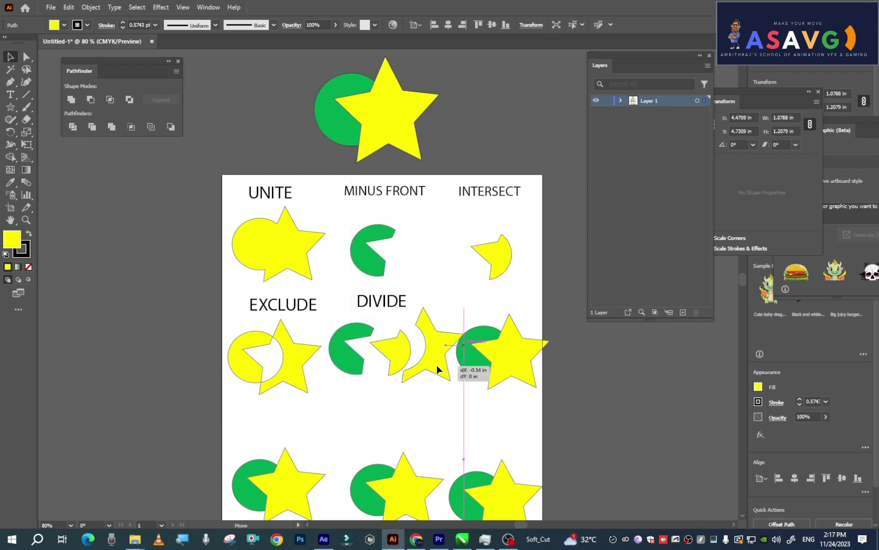
pyautogui.moveTo(399, 353); pyautogui.dragTo(421, 352)
pyautogui.moveTo(327, 356); pyautogui.dragTo(346, 356)
# Alt-drag a copy of the DIVIDE label over the second-row right pair
pyautogui.click(389, 357)
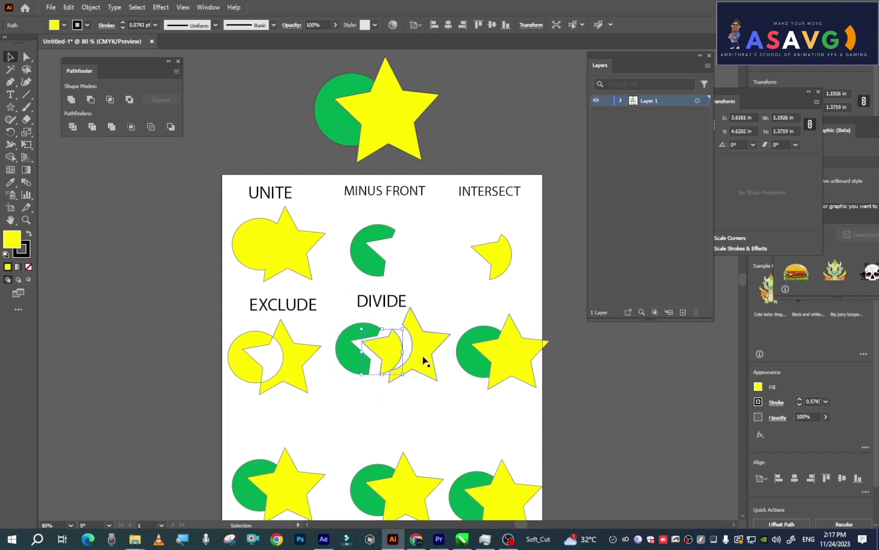
pyautogui.click(419, 356)
pyautogui.moveTo(373, 304); pyautogui.dragTo(480, 309)
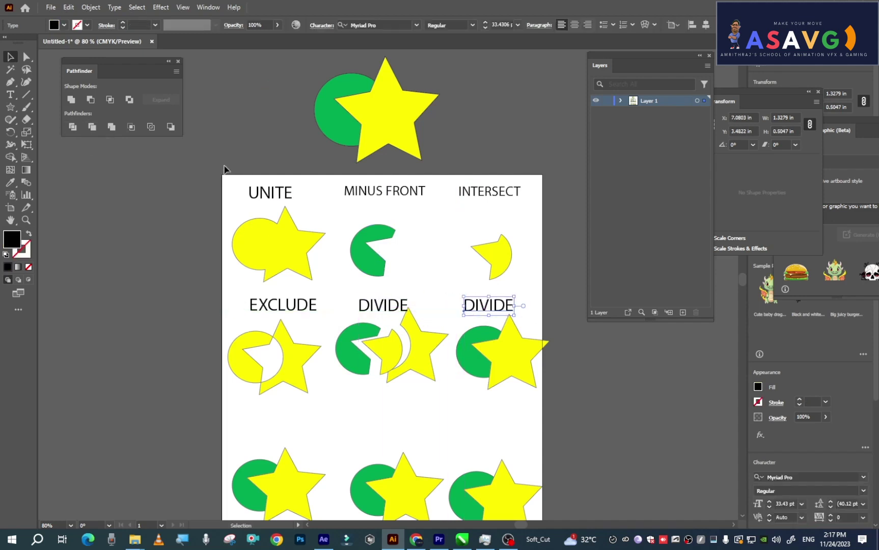
# Retype the copied label as TRIM and select the circle and star below it
pyautogui.doubleClick(505, 306)
pyautogui.moveTo(505, 305); pyautogui.dragTo(458, 317)
pyautogui.click(482, 305)
pyautogui.doubleClick(498, 304)
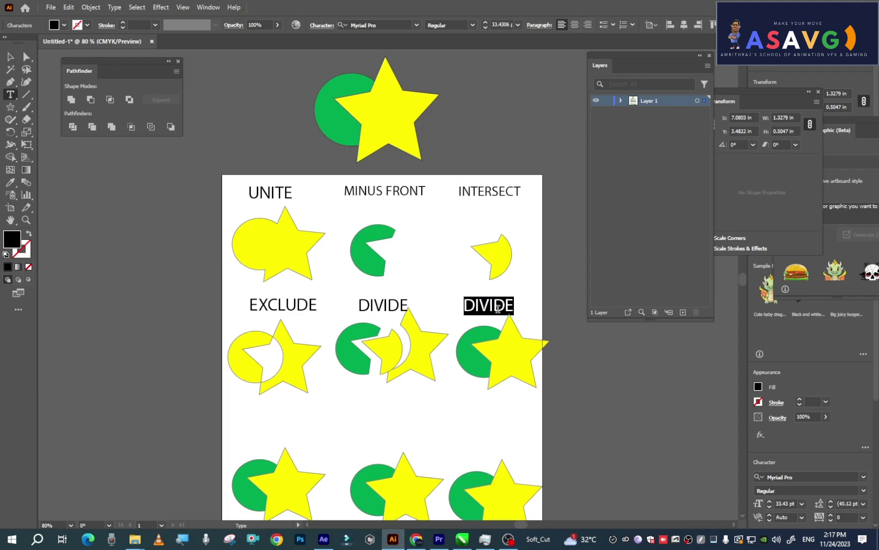
pyautogui.write('trim')
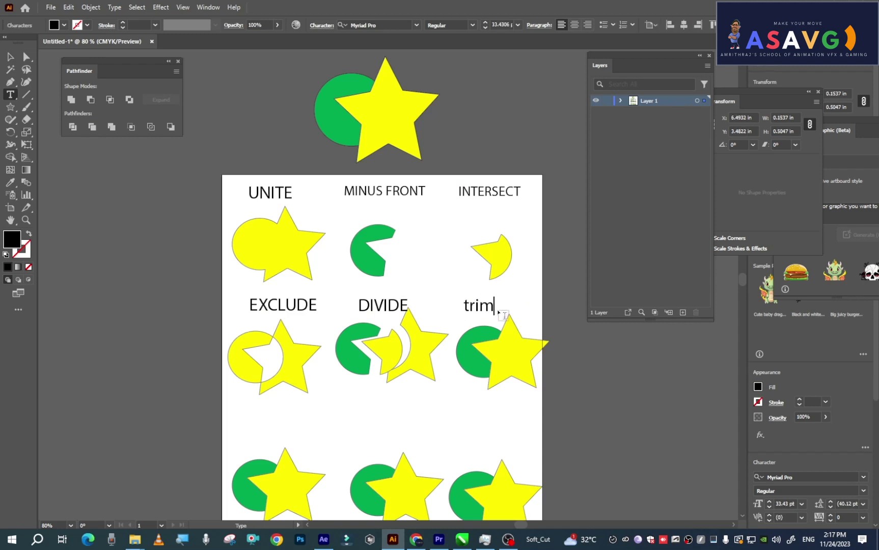
pyautogui.press('BackSpace')
pyautogui.press('BackSpace')
pyautogui.press('BackSpace')
pyautogui.press('BackSpace')
pyautogui.write('TRIM')
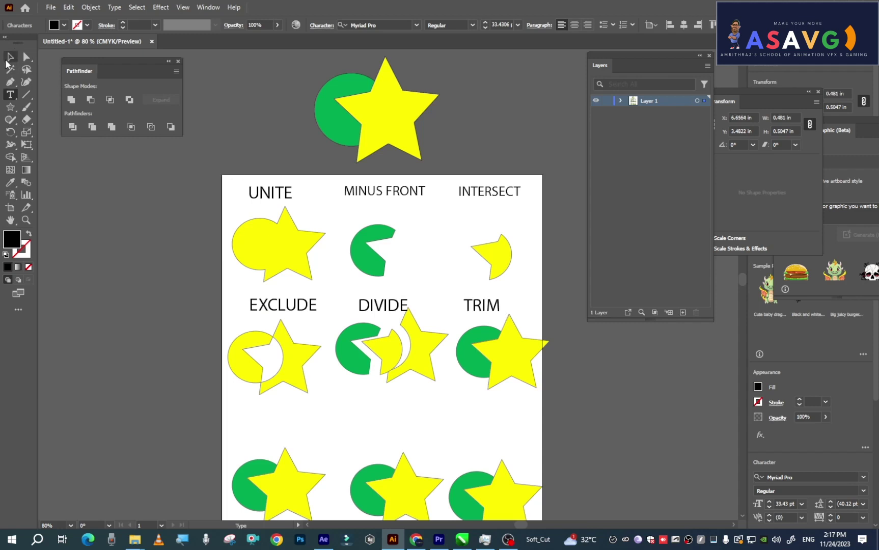
pyautogui.click(10, 57)
pyautogui.moveTo(460, 333); pyautogui.dragTo(456, 326)
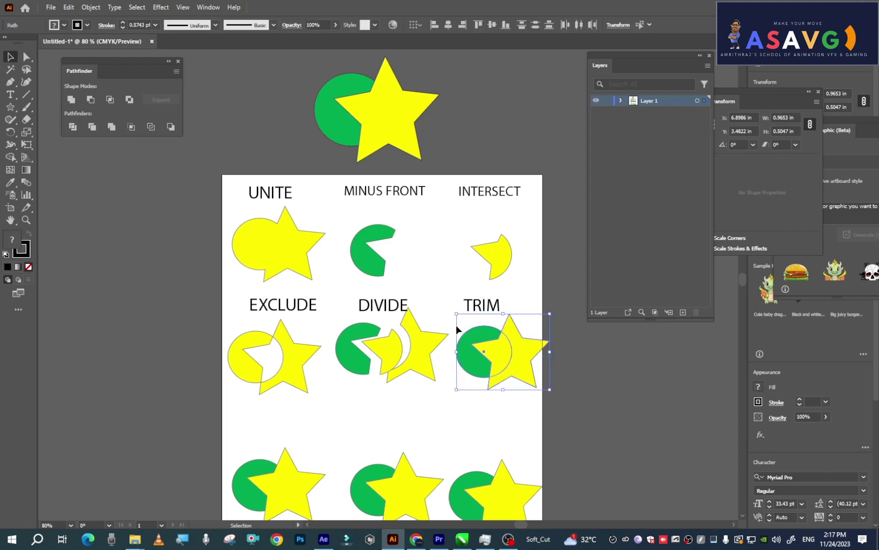
# Apply Trim to the TRIM pair, ungroup it, and pull the yellow star to the right
pyautogui.click(91, 128)
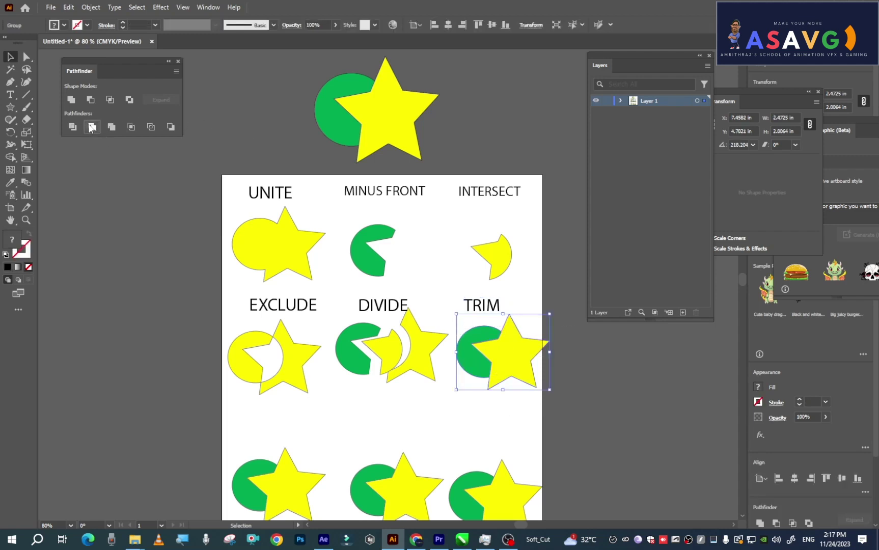
pyautogui.rightClick(516, 363)
pyautogui.click(532, 238)
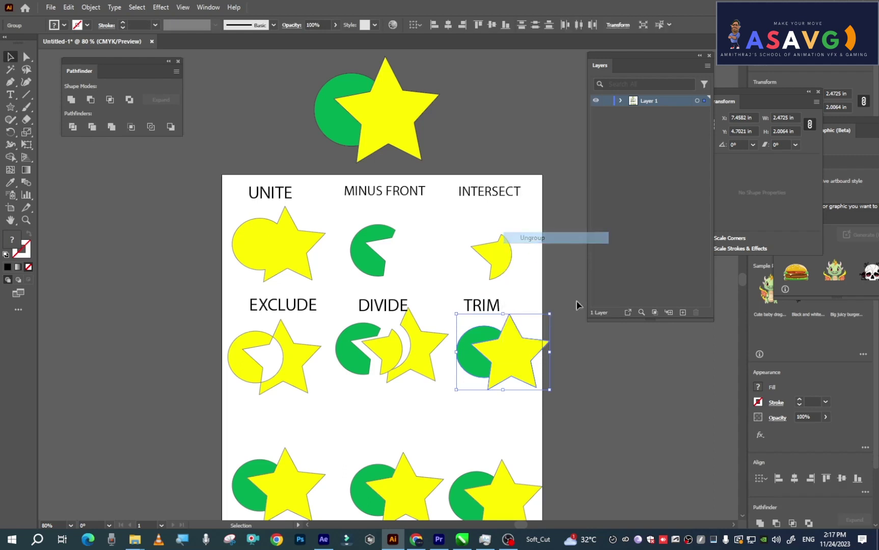
pyautogui.moveTo(509, 359); pyautogui.dragTo(542, 358)
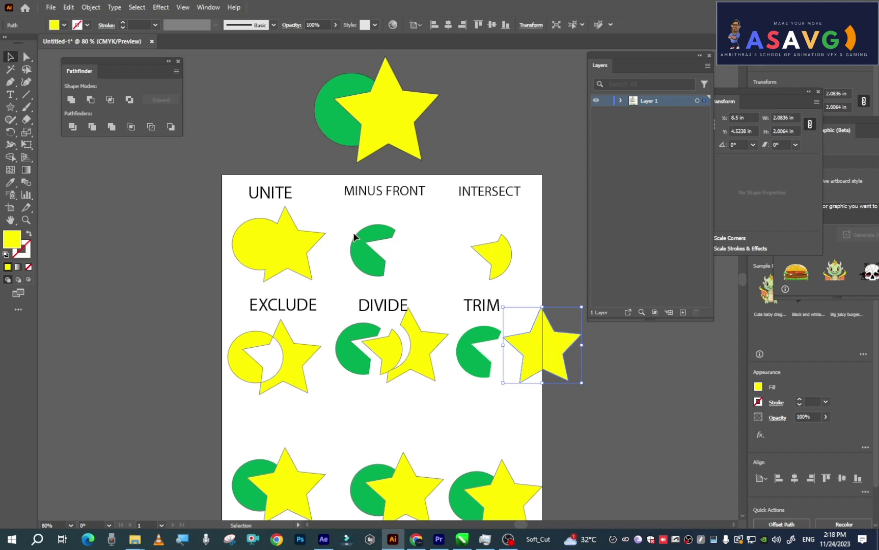
pyautogui.scroll(-3, 382, 437)
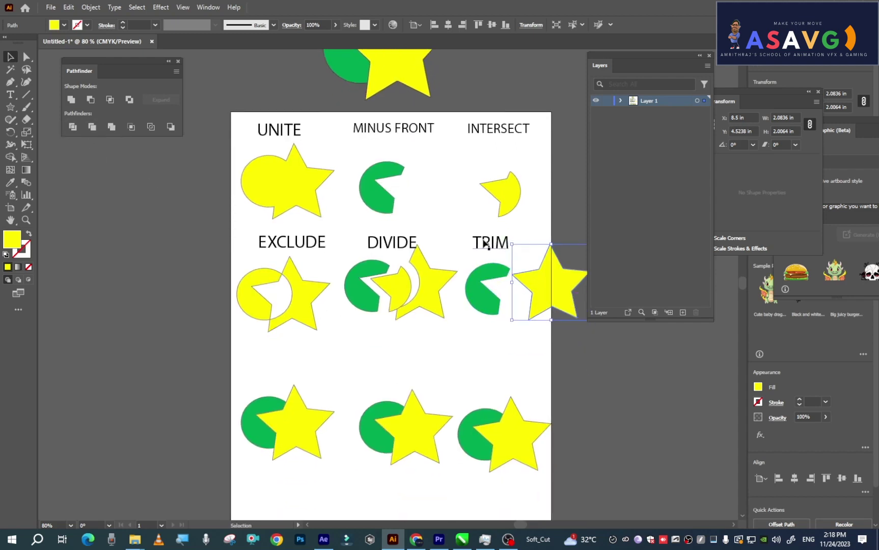
# Copy the TRIM label to the third row, retype it as MERGE, and select the pair beneath
pyautogui.moveTo(486, 240); pyautogui.dragTo(282, 365)
pyautogui.doubleClick(294, 365)
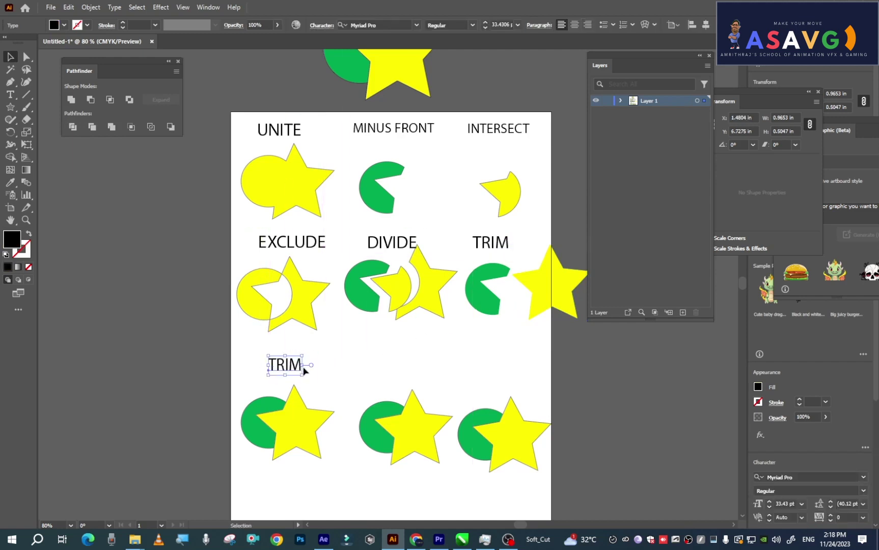
pyautogui.press('BackSpace')
pyautogui.press('BackSpace')
pyautogui.press('BackSpace')
pyautogui.press('BackSpace')
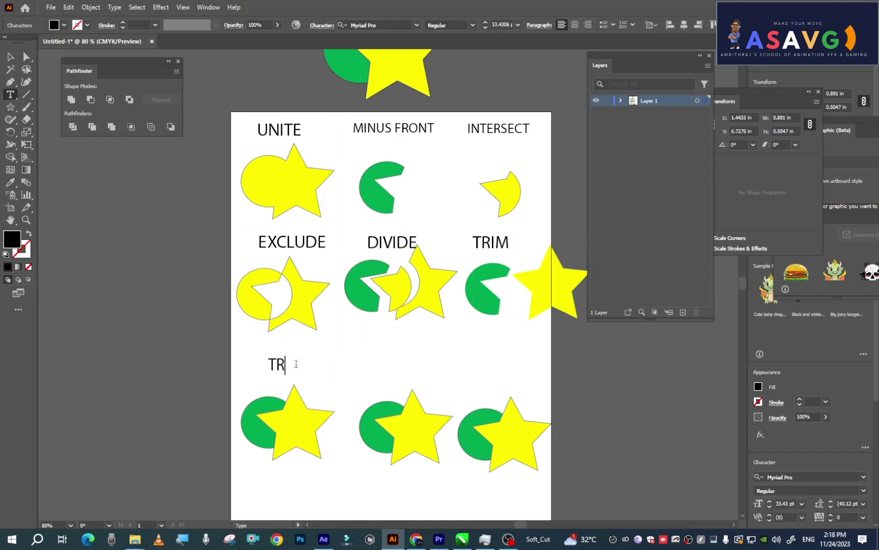
pyautogui.write('MERGE')
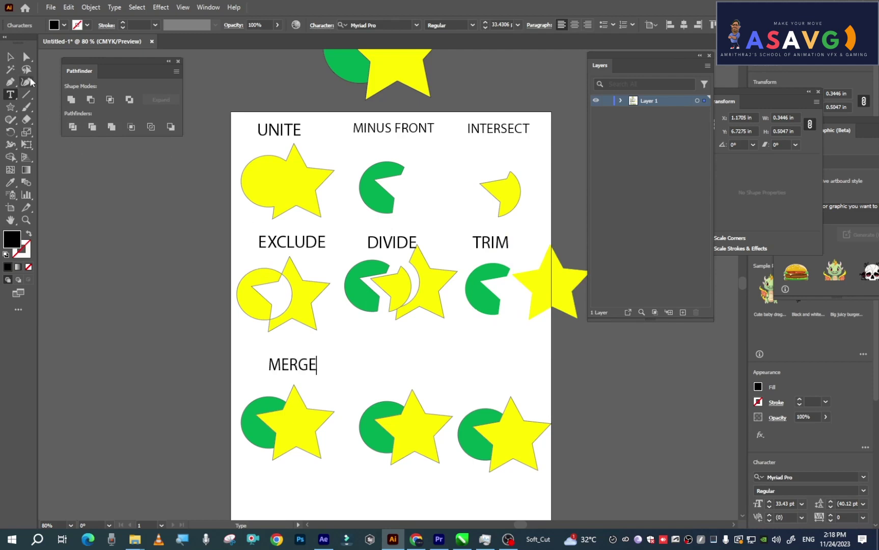
pyautogui.click(9, 57)
pyautogui.click(251, 388)
pyautogui.moveTo(251, 386); pyautogui.dragTo(347, 464)
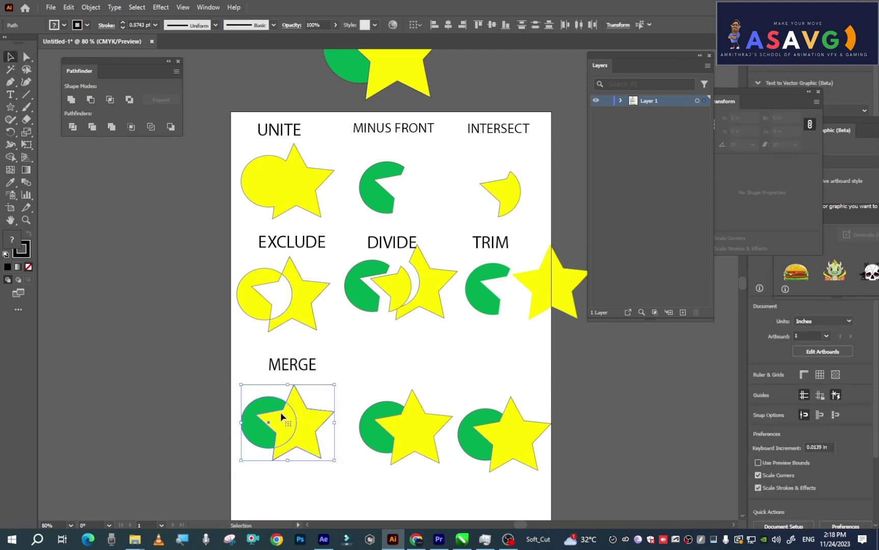
# Apply Merge to the third-row left pair, ungroup it, and move the yellow star off the green pac-man
pyautogui.click(113, 128)
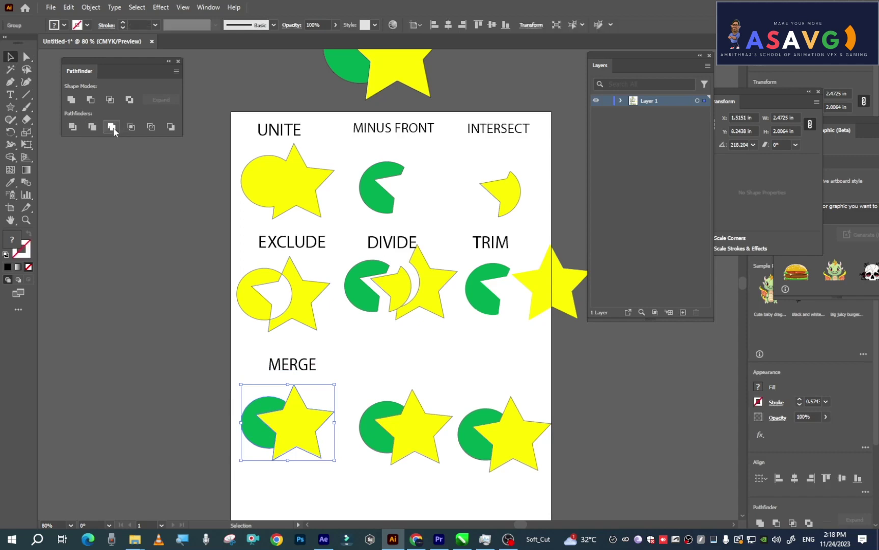
pyautogui.moveTo(299, 418); pyautogui.dragTo(280, 417)
pyautogui.rightClick(287, 412)
pyautogui.click(326, 305)
pyautogui.moveTo(339, 426); pyautogui.dragTo(328, 422)
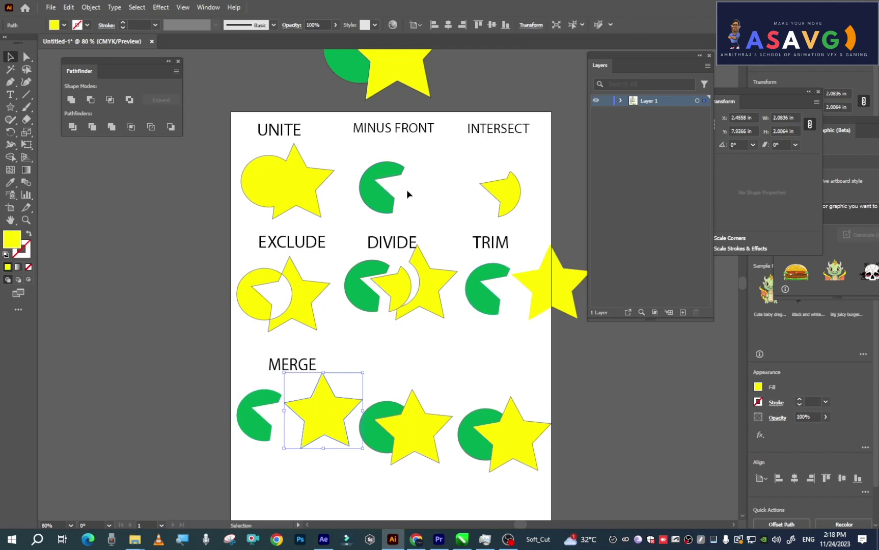
pyautogui.scroll(-2, 458, 326)
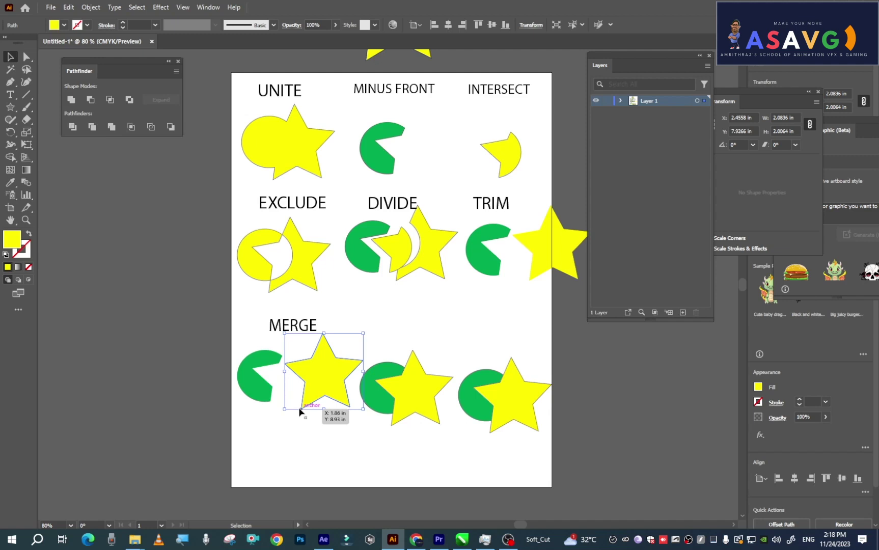
# Select the middle pair's circle and star, and reposition the right-hand circle-star pair
pyautogui.moveTo(404, 399)
pyautogui.mouseDown()
pyautogui.moveTo(416, 396)
pyautogui.moveTo(400, 382)
pyautogui.mouseUp()
pyautogui.click(380, 398)
pyautogui.keyDown('shift'); pyautogui.click(396, 389); pyautogui.keyUp('shift')
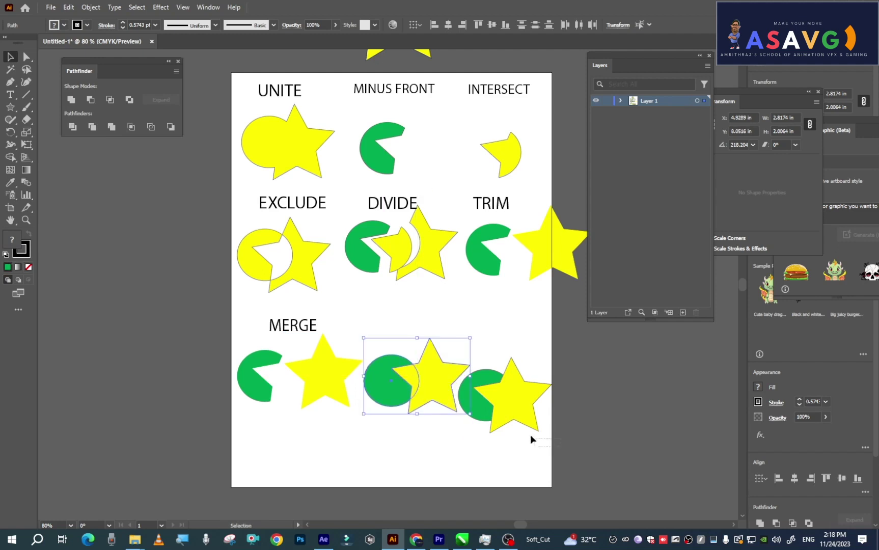
pyautogui.moveTo(485, 375); pyautogui.dragTo(508, 389)
# Duplicate the MERGE label above the middle pair as CROP, and select the circle and star under it
pyautogui.moveTo(299, 330); pyautogui.dragTo(407, 327)
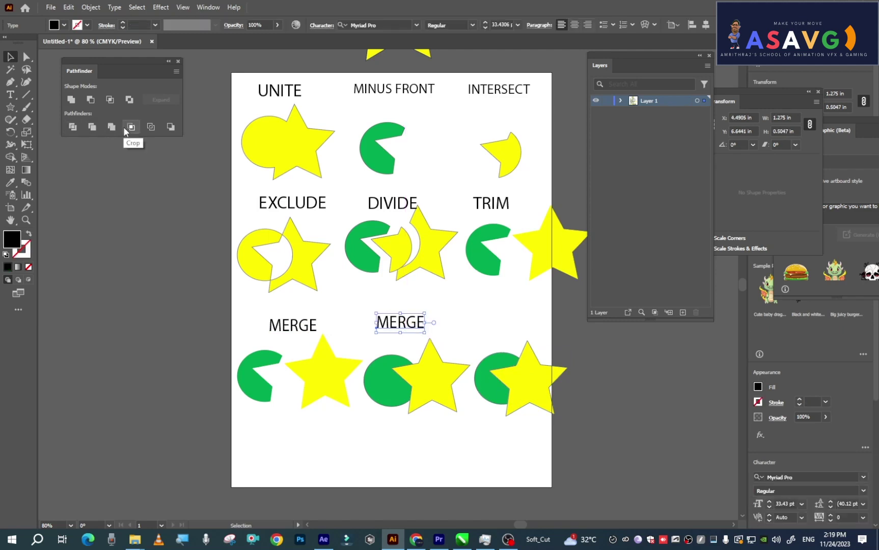
pyautogui.press('t')
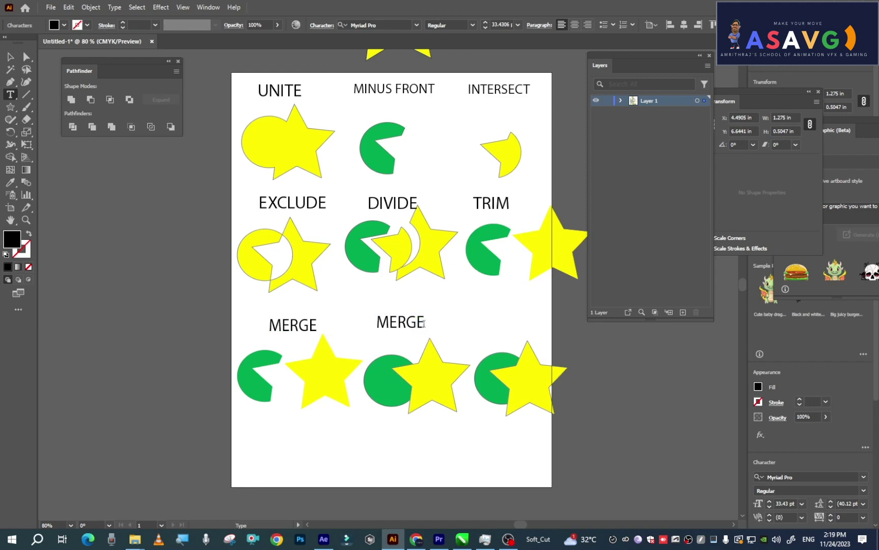
pyautogui.moveTo(423, 323); pyautogui.dragTo(344, 318)
pyautogui.write('CROP')
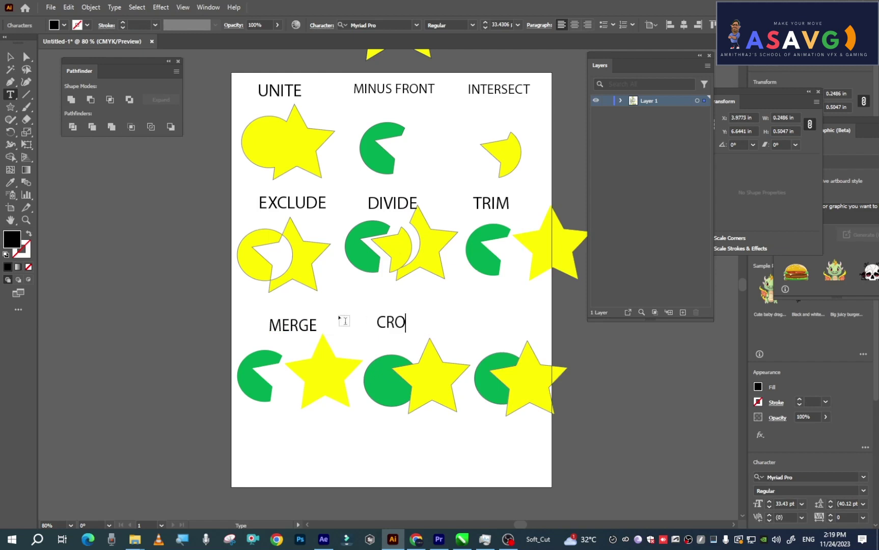
pyautogui.click(9, 56)
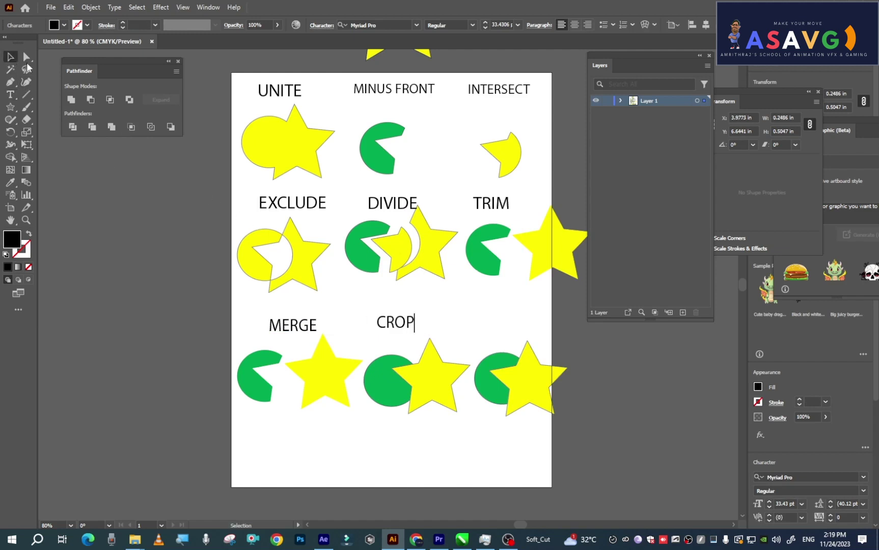
pyautogui.moveTo(391, 322); pyautogui.dragTo(392, 329)
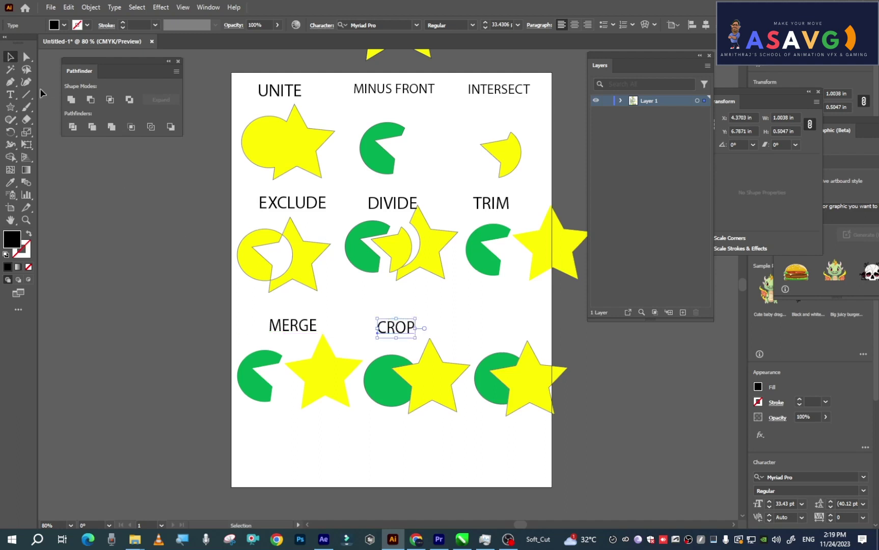
pyautogui.moveTo(451, 426); pyautogui.dragTo(378, 356)
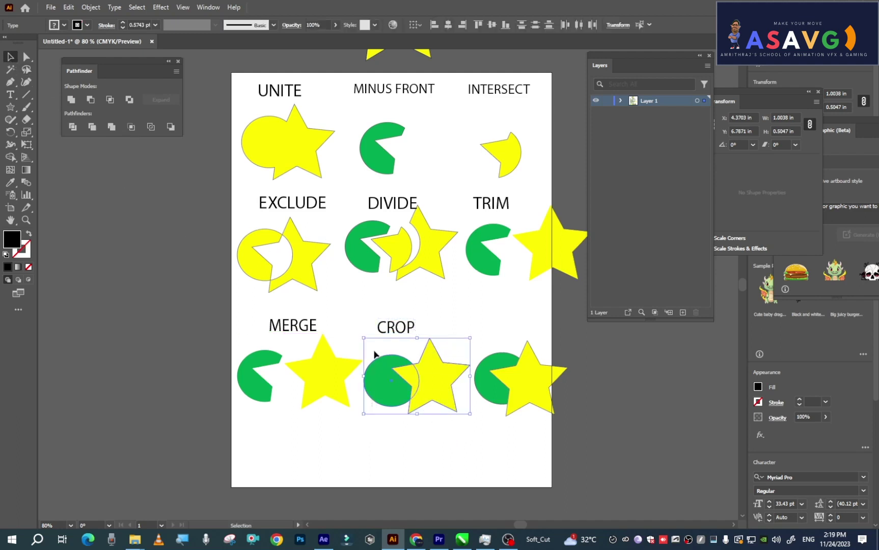
# Apply Crop to the CROP pair, undoing and reapplying it to compare before keeping the result
pyautogui.click(133, 127)
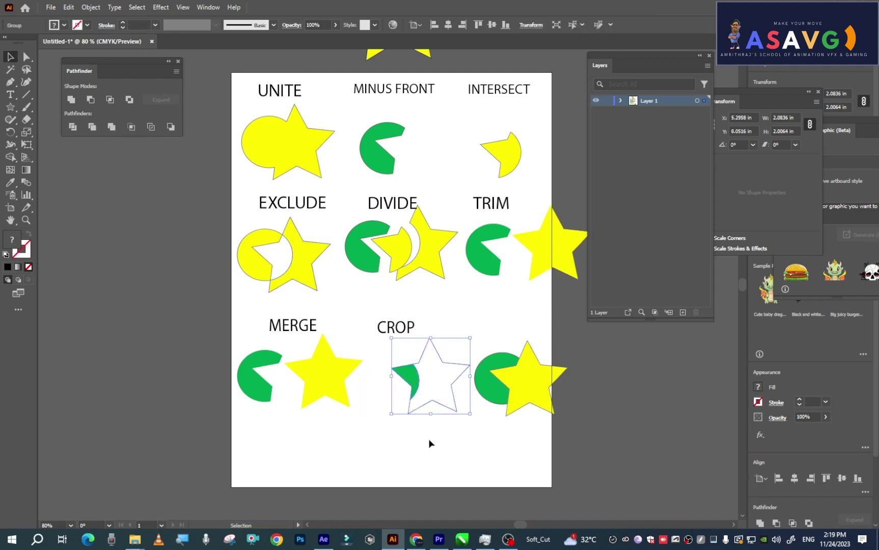
pyautogui.hotkey('ctrl', 'z')
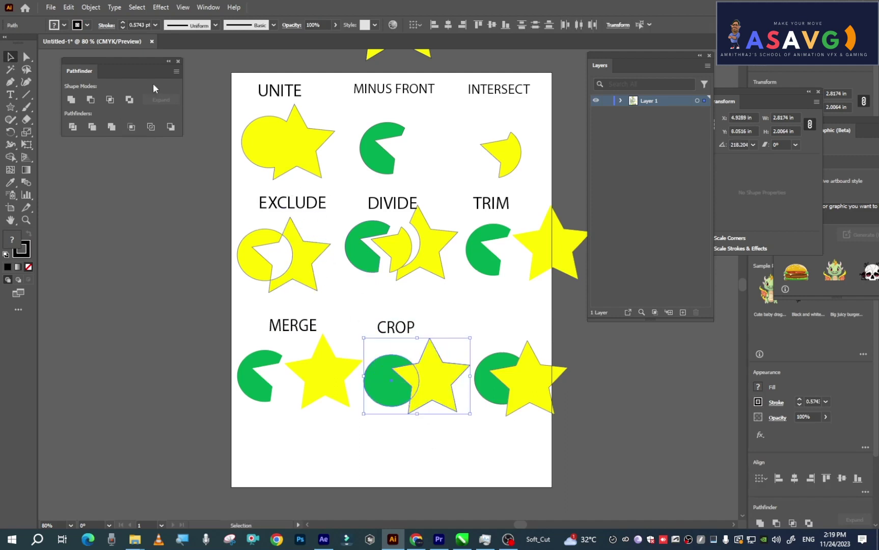
pyautogui.click(132, 128)
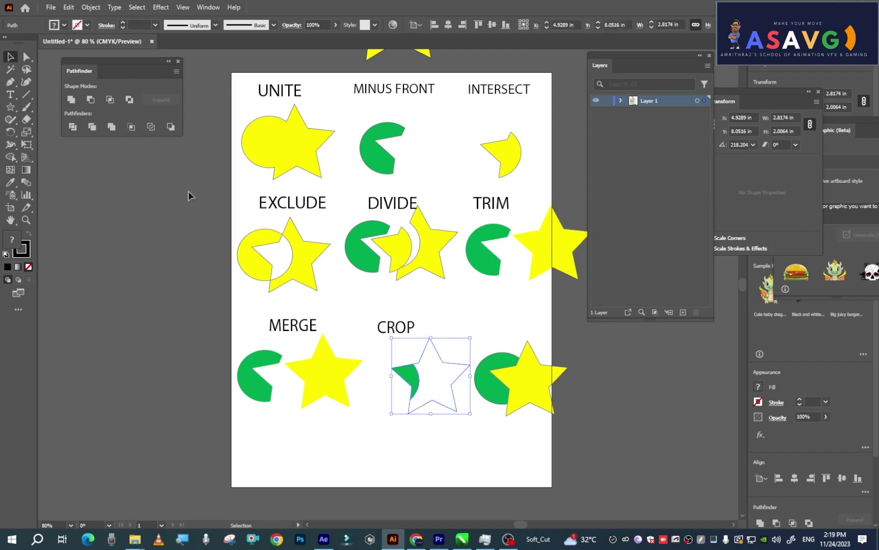
pyautogui.hotkey('ctrl', 'z')
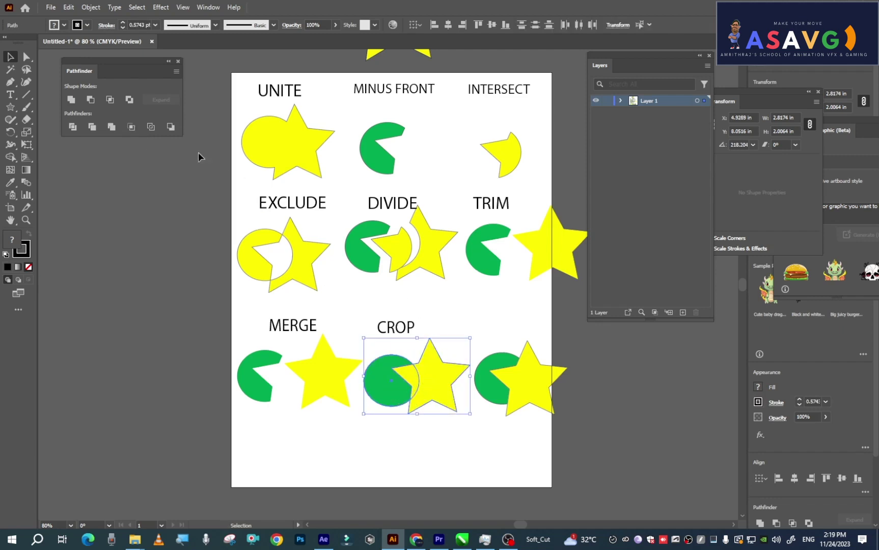
pyautogui.click(132, 128)
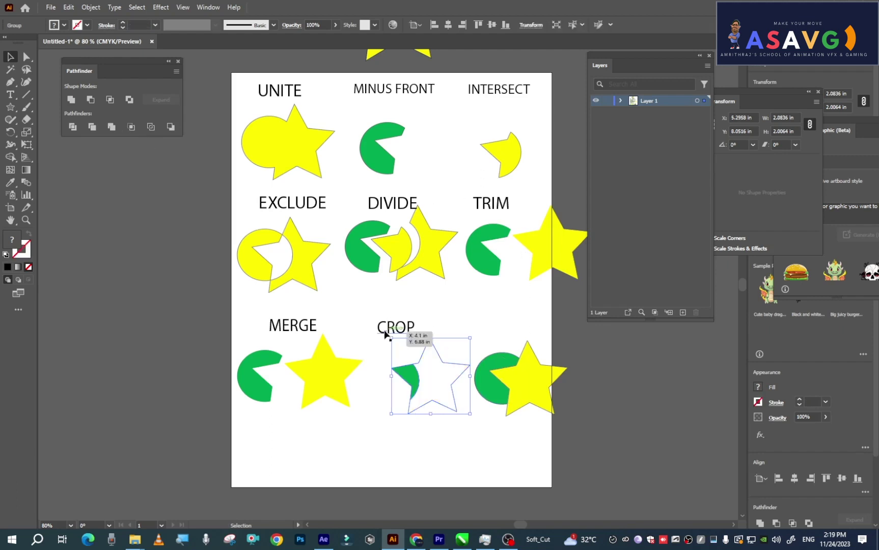
# Copy the CROP label over the third-row right pair and change its text to OUTLINE
pyautogui.moveTo(396, 328); pyautogui.dragTo(497, 325)
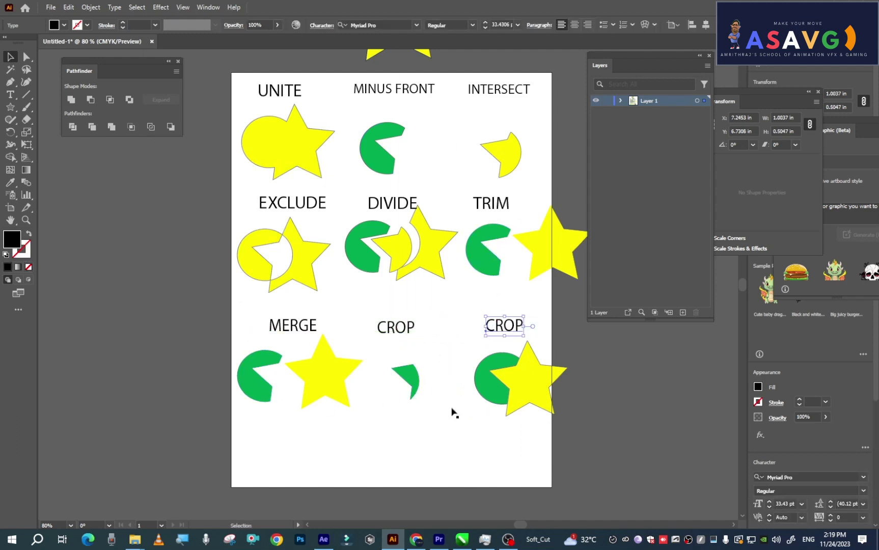
pyautogui.doubleClick(514, 326)
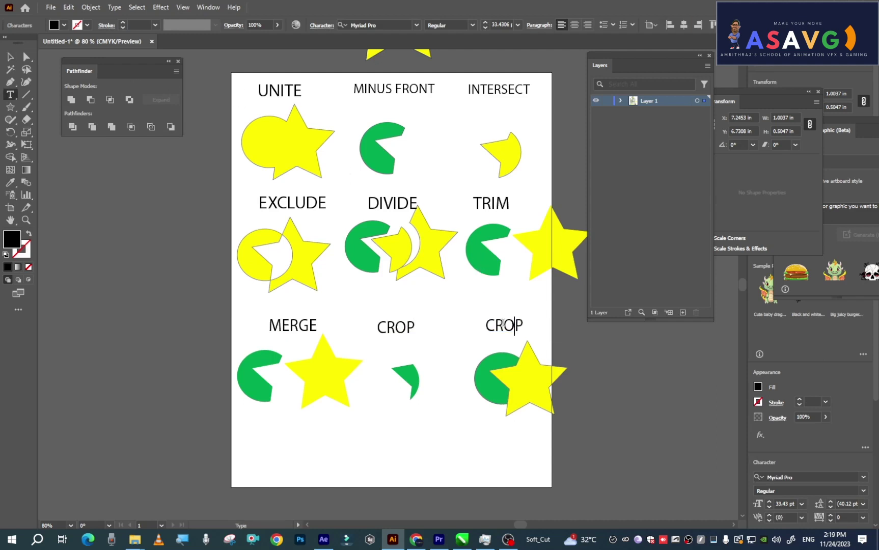
pyautogui.moveTo(524, 327); pyautogui.dragTo(481, 325)
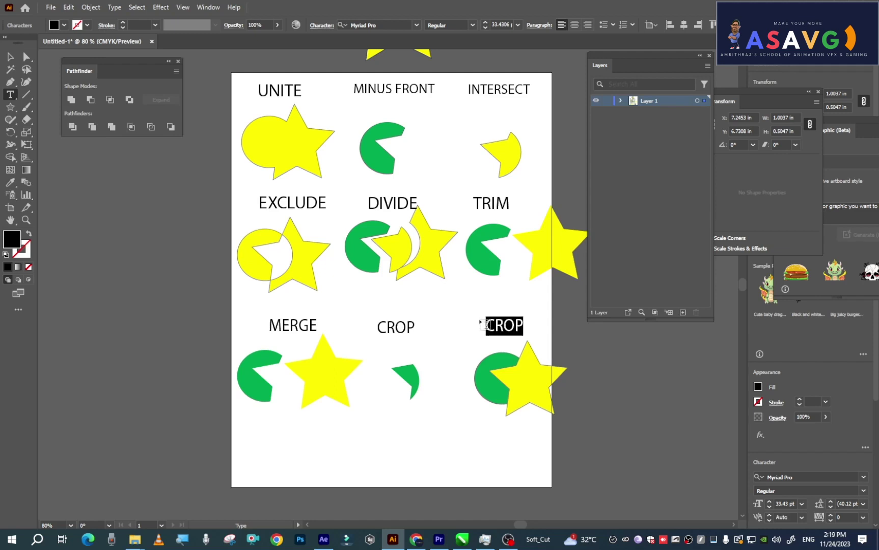
pyautogui.write('to')
pyautogui.press('BackSpace')
pyautogui.press('BackSpace')
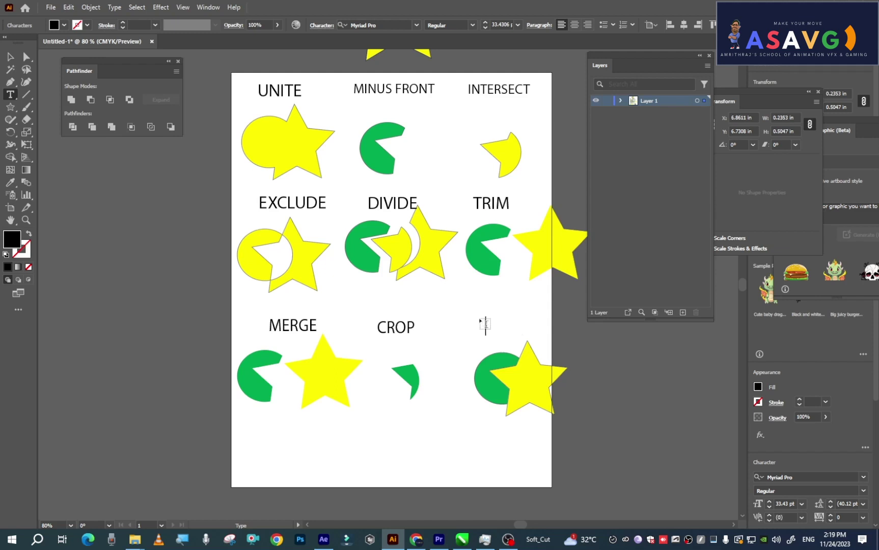
pyautogui.write('OUTLINE')
pyautogui.click(10, 57)
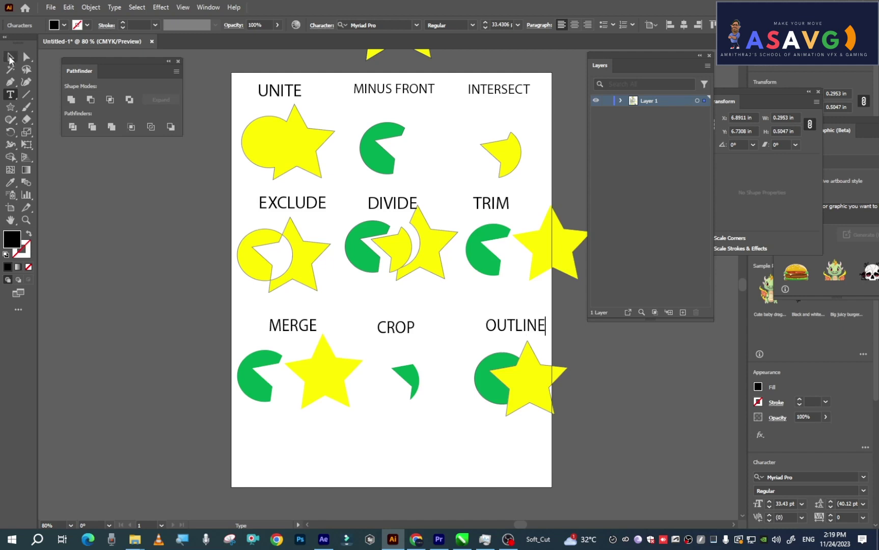
pyautogui.click(458, 393)
# Try Outline on a marquee selection of the cropped and right-hand shapes, then undo it
pyautogui.moveTo(576, 407); pyautogui.dragTo(394, 351)
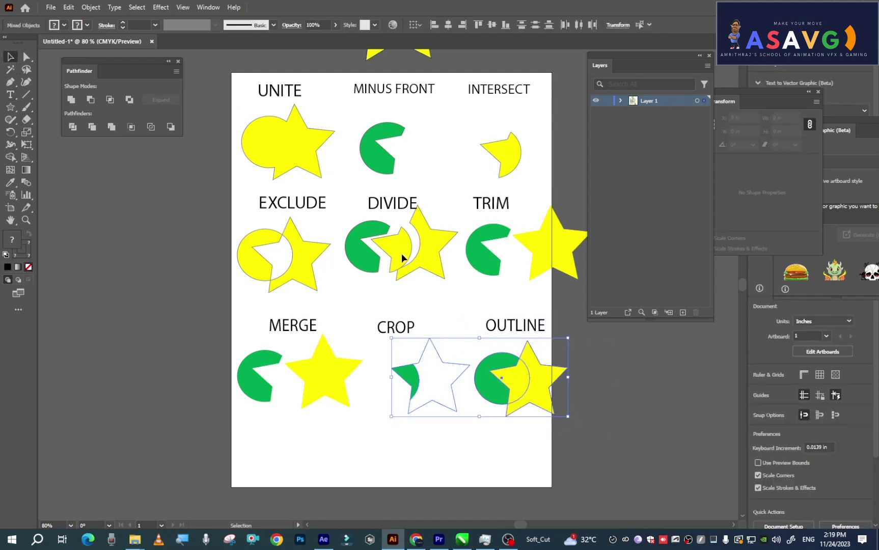
pyautogui.click(151, 127)
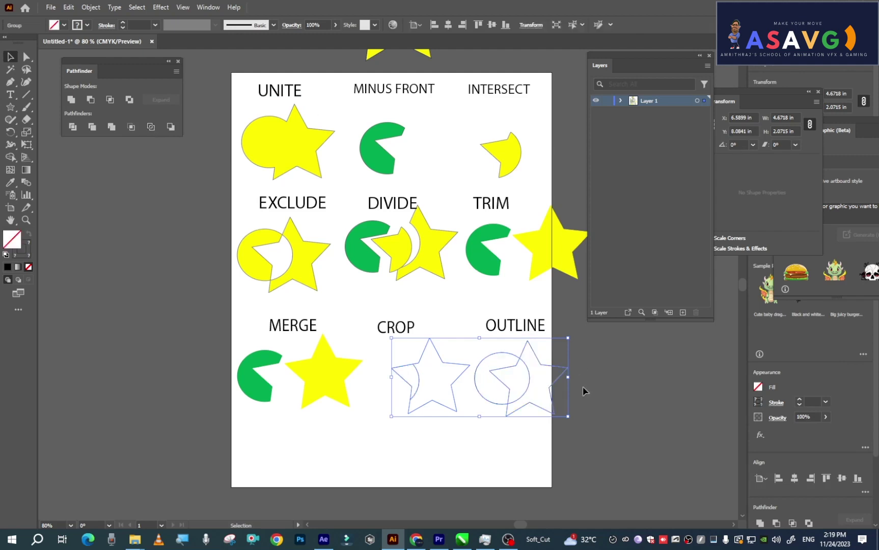
pyautogui.hotkey('ctrl', 'z')
pyautogui.click(603, 412)
pyautogui.moveTo(467, 352); pyautogui.dragTo(594, 435)
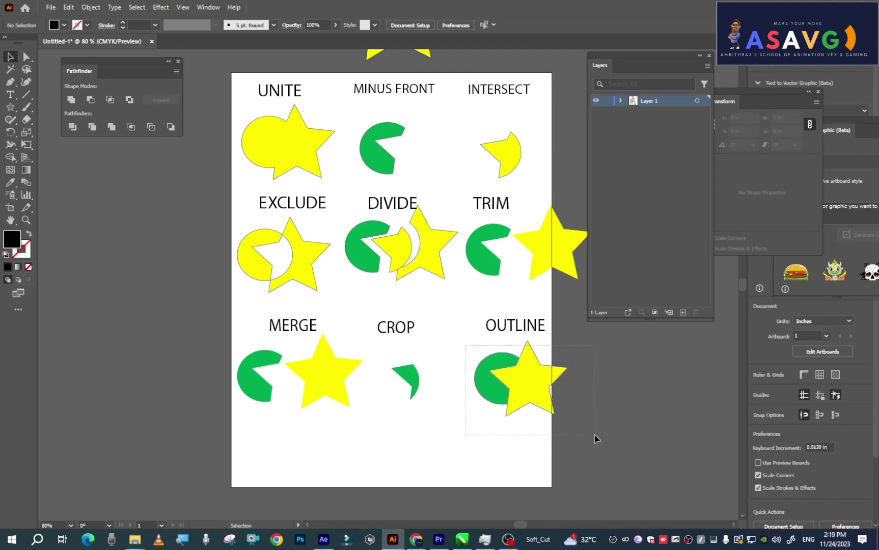
pyautogui.click(633, 422)
# Apply Outline to the star and green circle under the OUTLINE label, then select the resulting paths
pyautogui.click(544, 398)
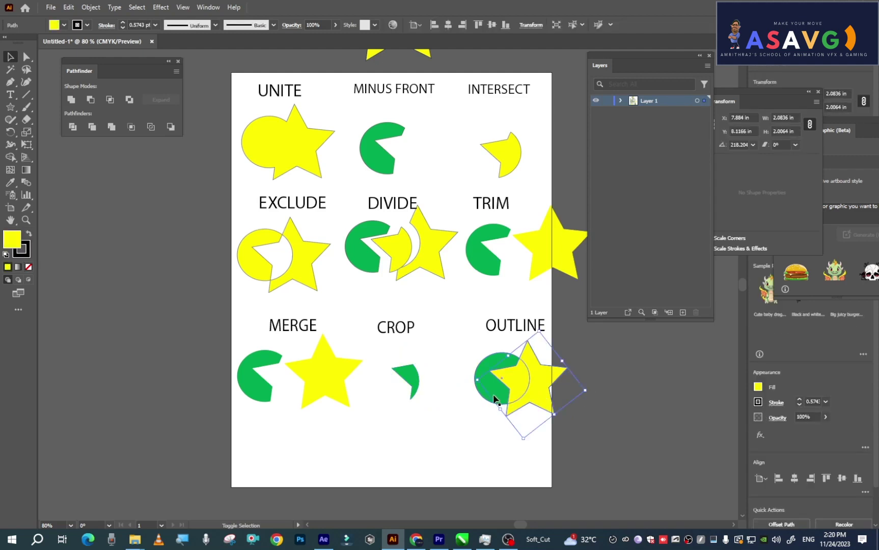
pyautogui.keyDown('shift'); pyautogui.click(479, 364); pyautogui.keyUp('shift')
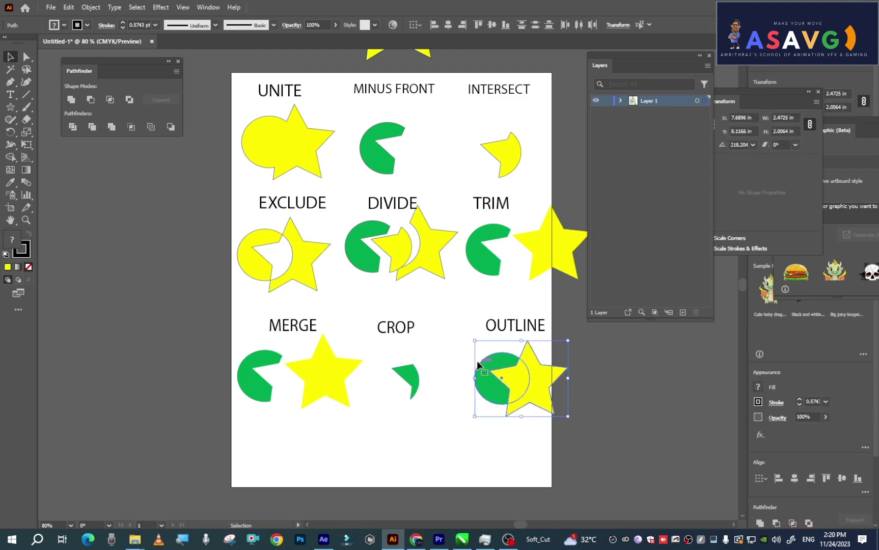
pyautogui.click(149, 129)
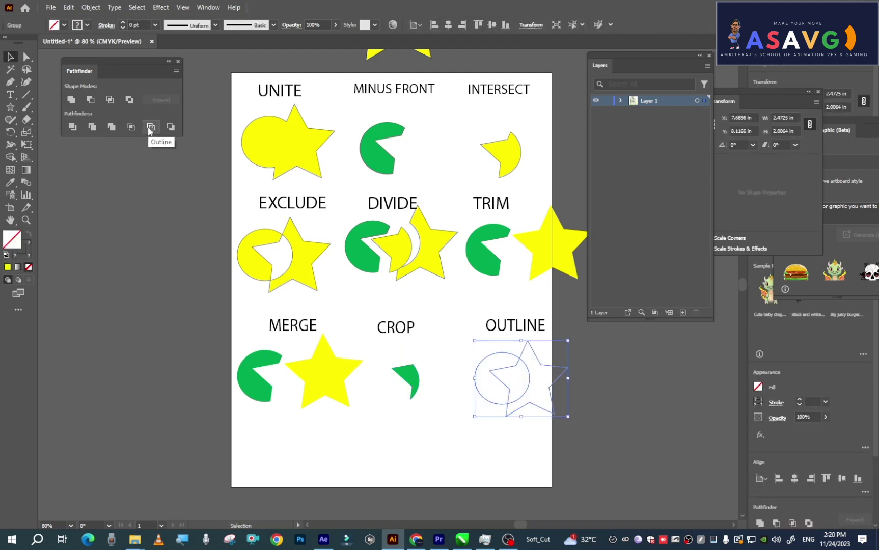
pyautogui.click(614, 409)
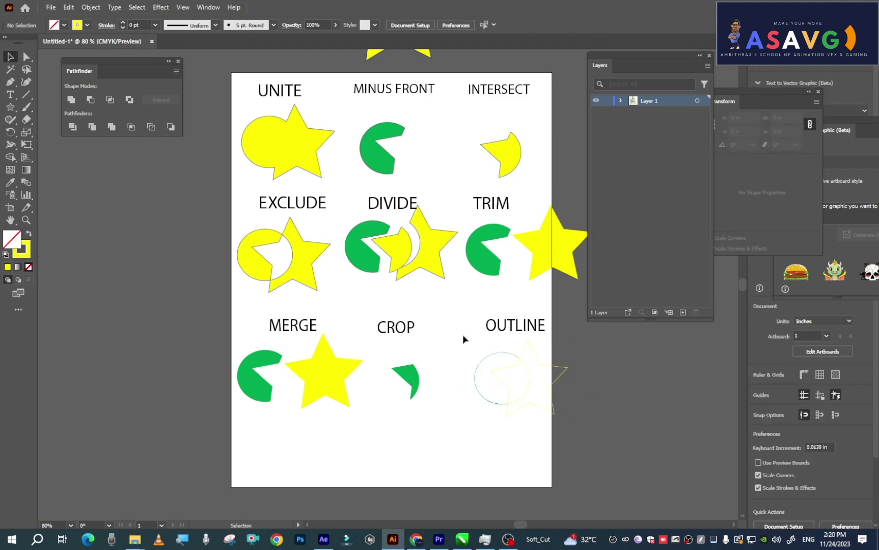
pyautogui.moveTo(389, 326); pyautogui.dragTo(588, 411)
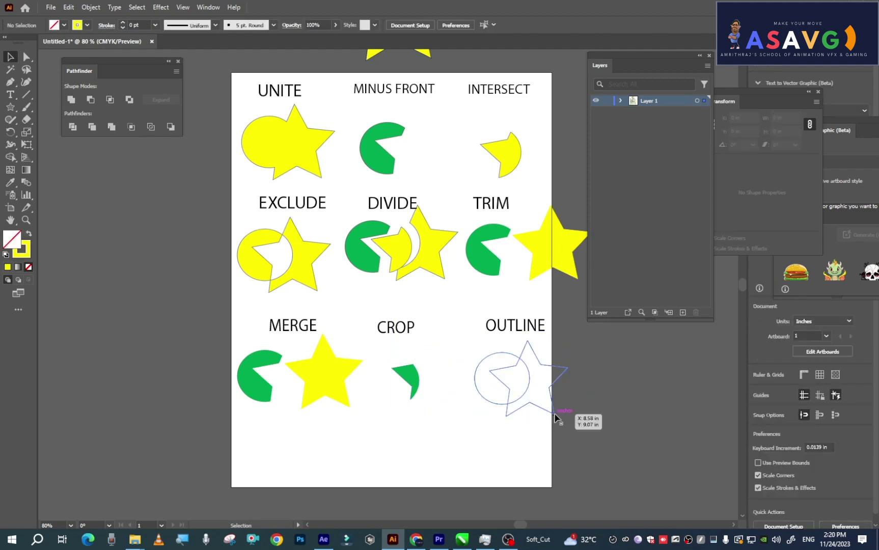
pyautogui.click(555, 416)
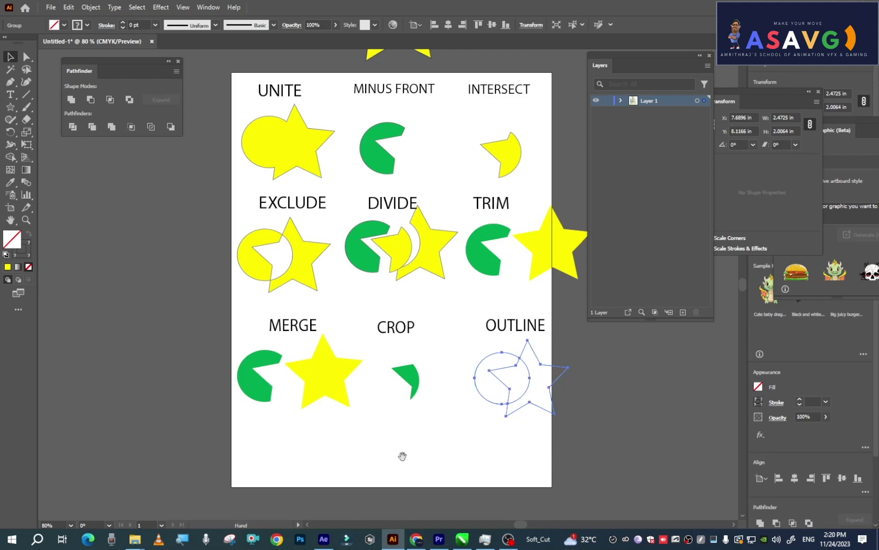
pyautogui.moveTo(402, 455); pyautogui.dragTo(395, 378)
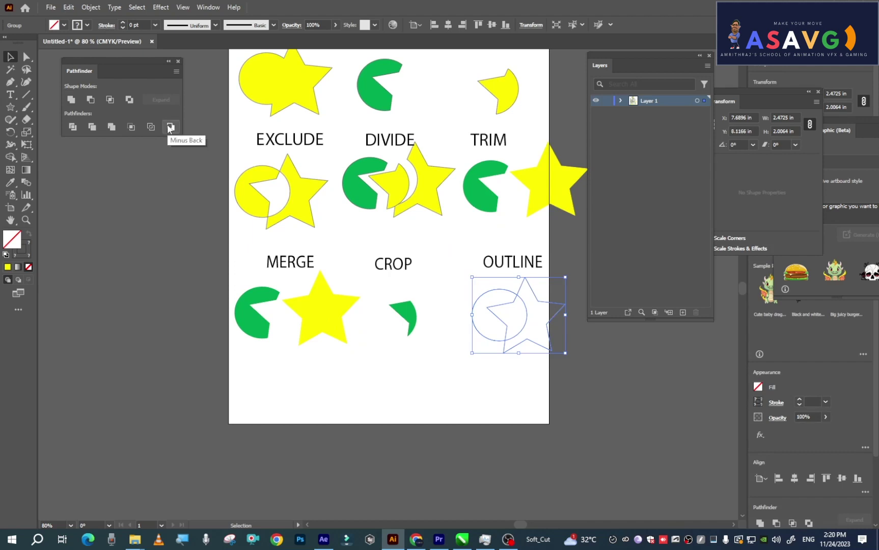
# Move the spare green circle and yellow star pair from above the artboard to below it
pyautogui.scroll(4, 354, 387)
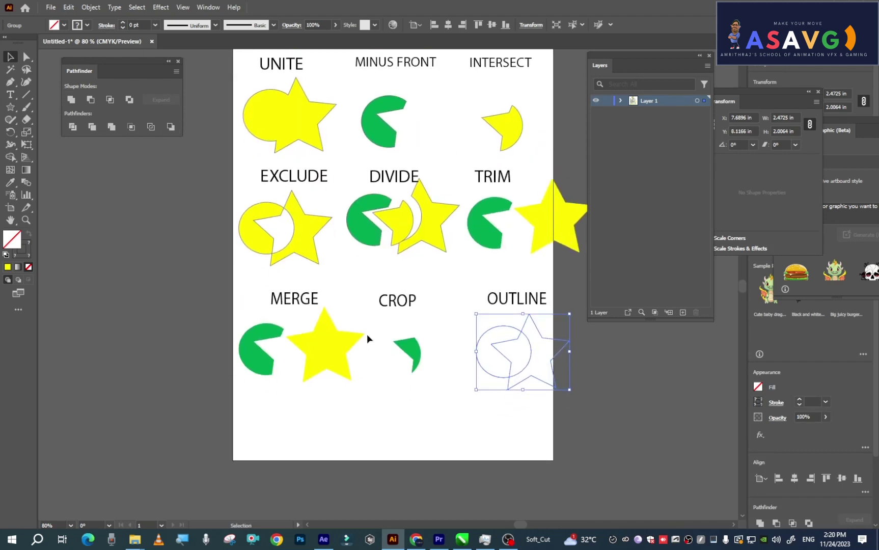
pyautogui.scroll(5, 391, 324)
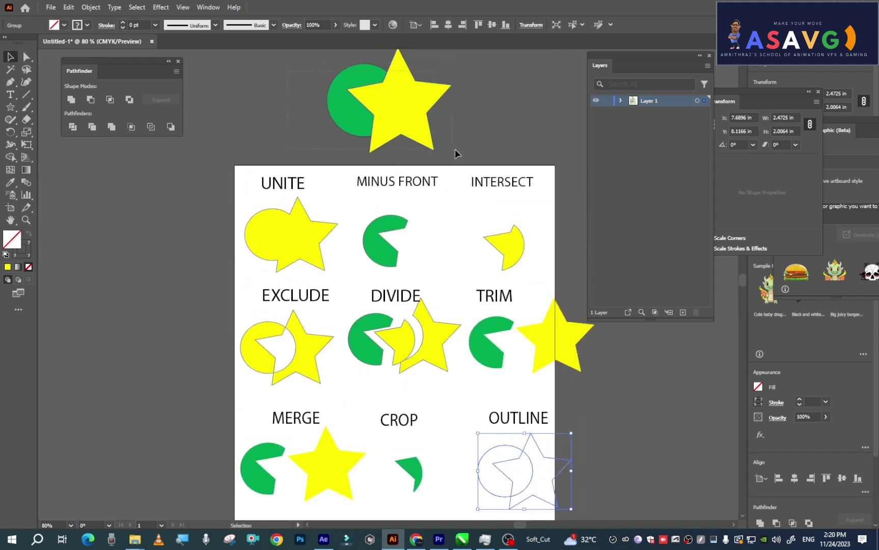
pyautogui.click(437, 145)
pyautogui.scroll(-7, 471, 306)
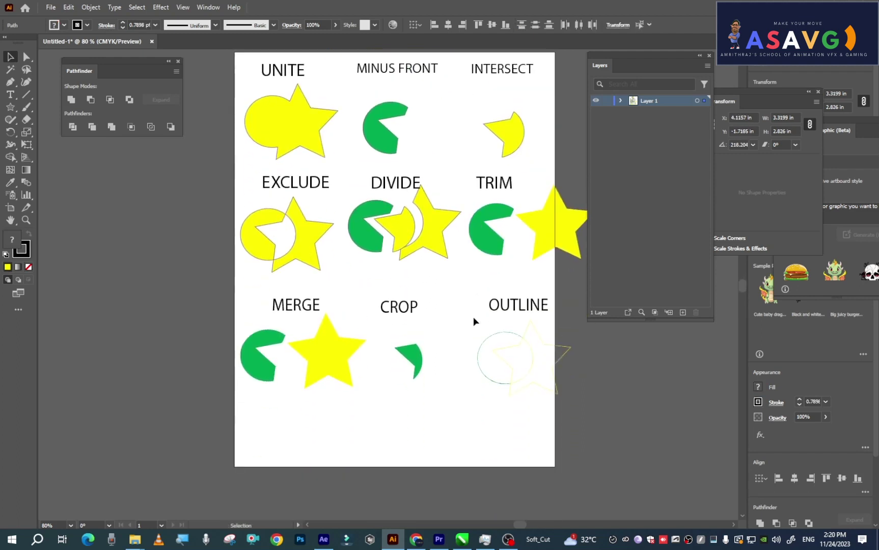
pyautogui.press('a')
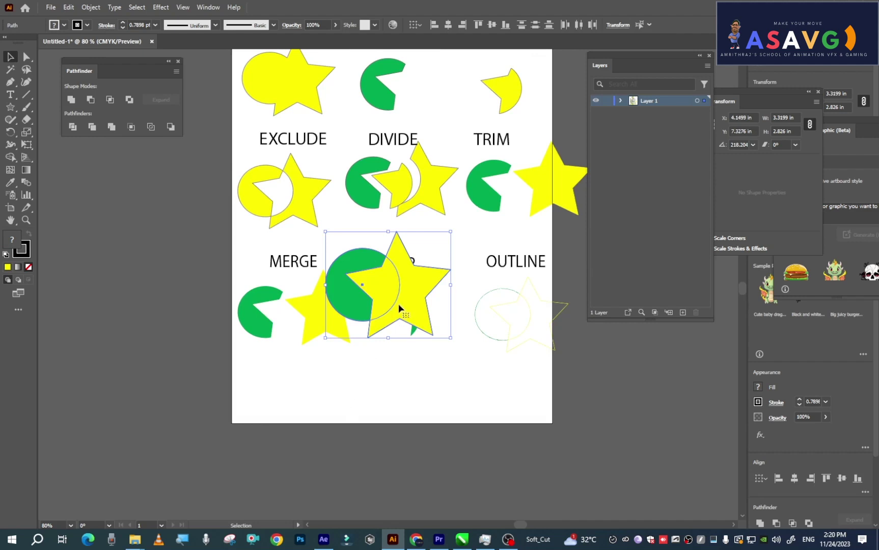
pyautogui.moveTo(398, 303); pyautogui.dragTo(340, 449)
# Duplicate the MINUS FRONT label below the MERGE and CROP row
pyautogui.hscroll(2, 469, 453)
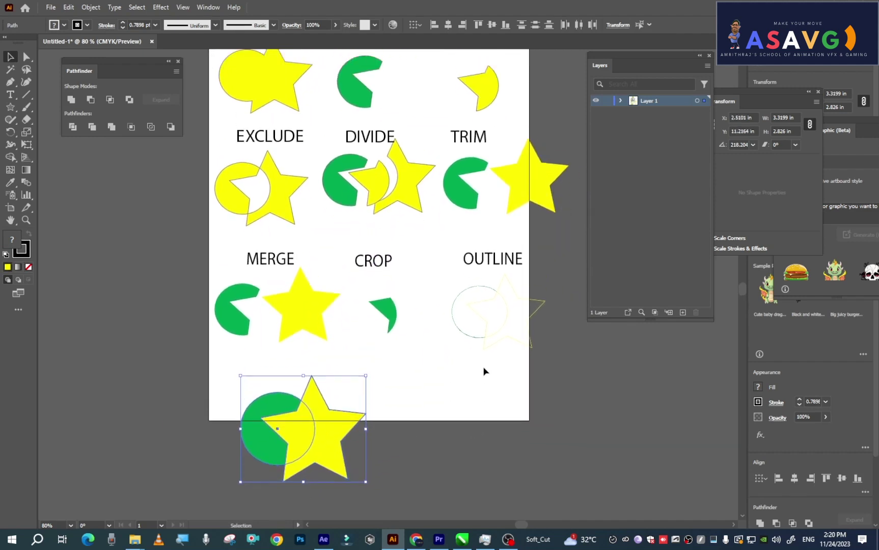
pyautogui.scroll(3, 484, 366)
pyautogui.scroll(2, 359, 67)
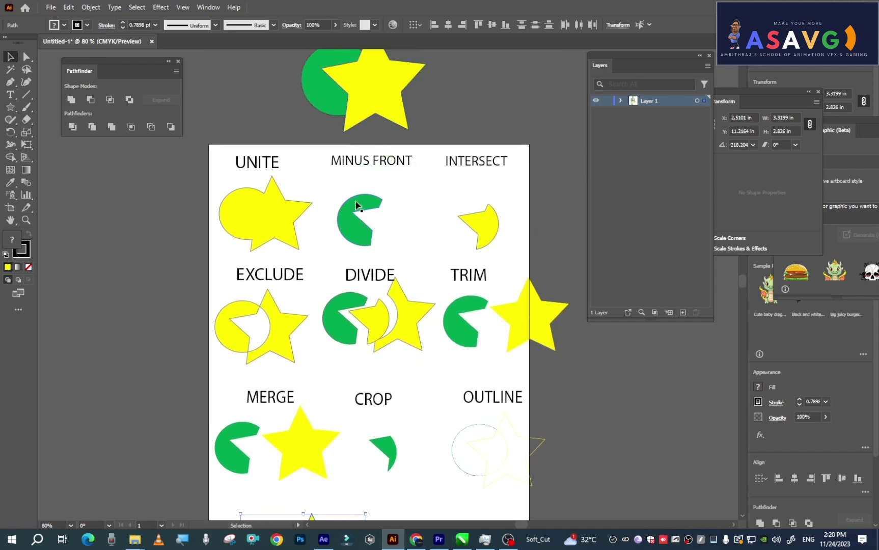
pyautogui.scroll(-6, 388, 246)
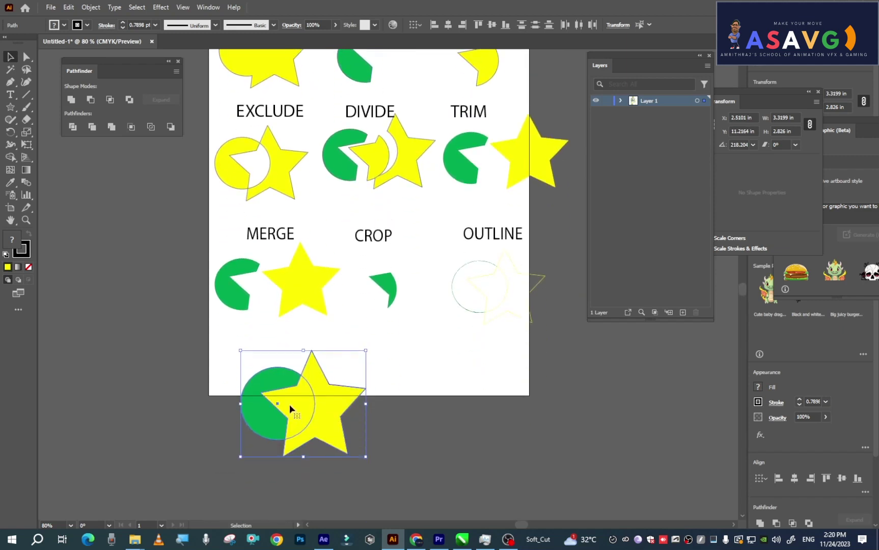
pyautogui.moveTo(290, 408); pyautogui.dragTo(291, 444)
pyautogui.scroll(3, 411, 135)
pyautogui.scroll(2, 412, 135)
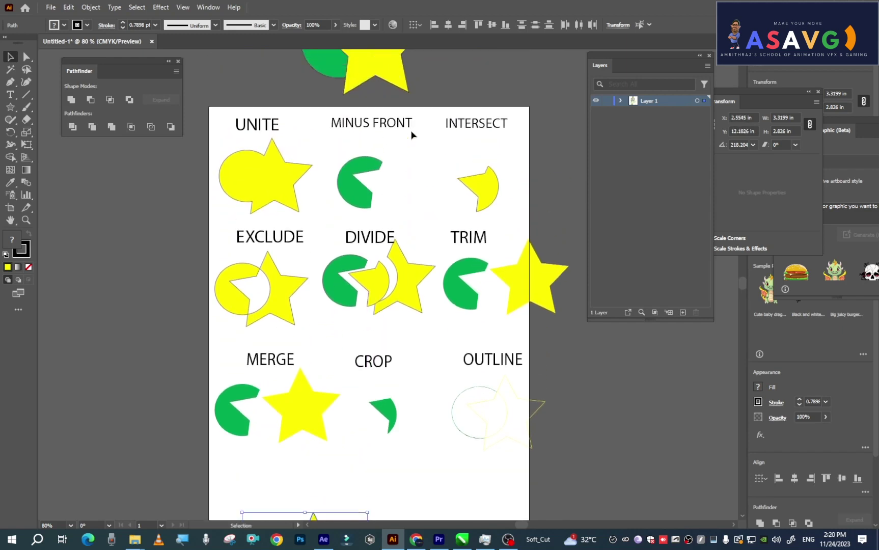
pyautogui.moveTo(407, 123); pyautogui.dragTo(430, 193)
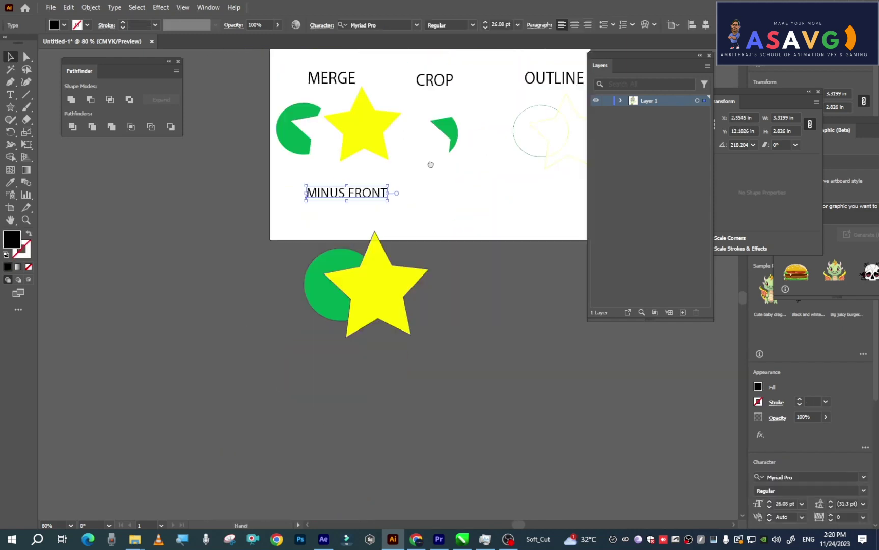
# Change the copied label's FRONT to BACK so it reads MINUS BACK
pyautogui.moveTo(363, 195)
pyautogui.mouseDown()
pyautogui.moveTo(375, 212)
pyautogui.moveTo(361, 209)
pyautogui.mouseUp()
pyautogui.doubleClick(397, 209)
pyautogui.write('BACK')
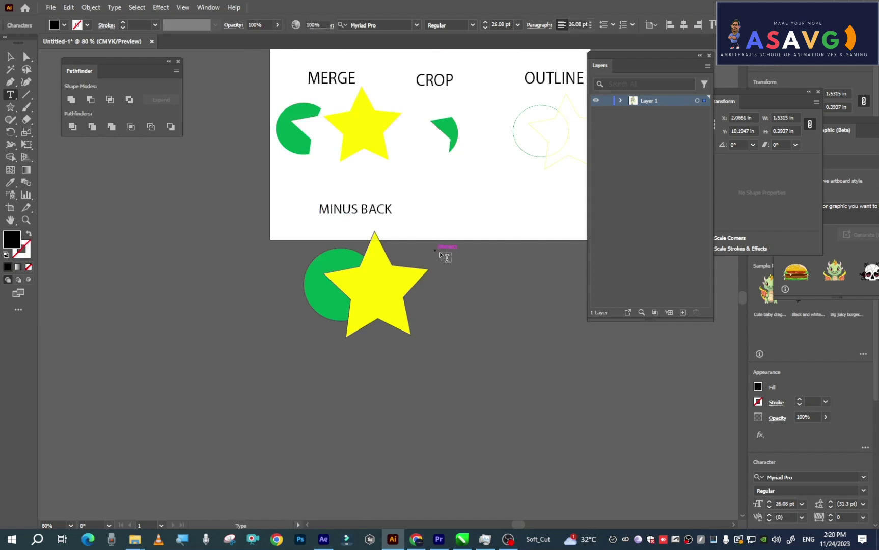
pyautogui.press('Escape')
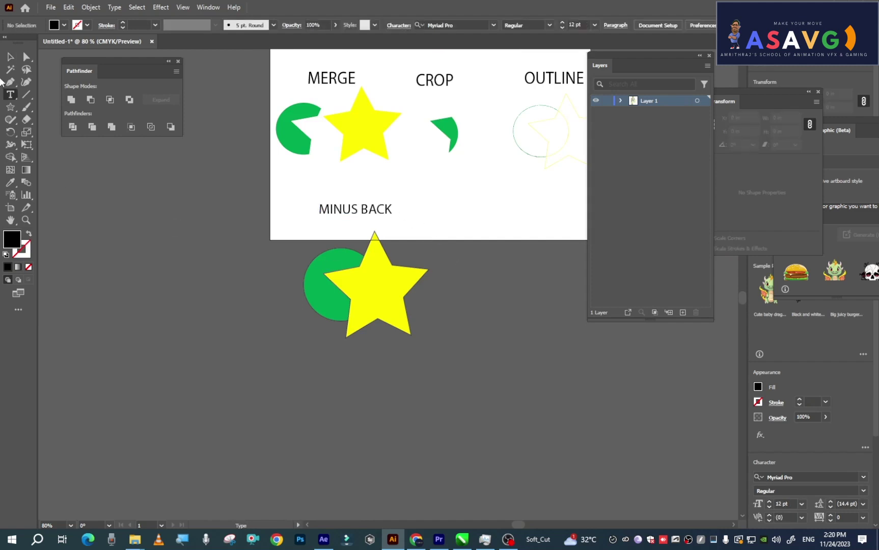
pyautogui.click(440, 251)
# Apply Minus Back to the circle and star below the label, cutting the circle from the star
pyautogui.moveTo(415, 321); pyautogui.dragTo(336, 275)
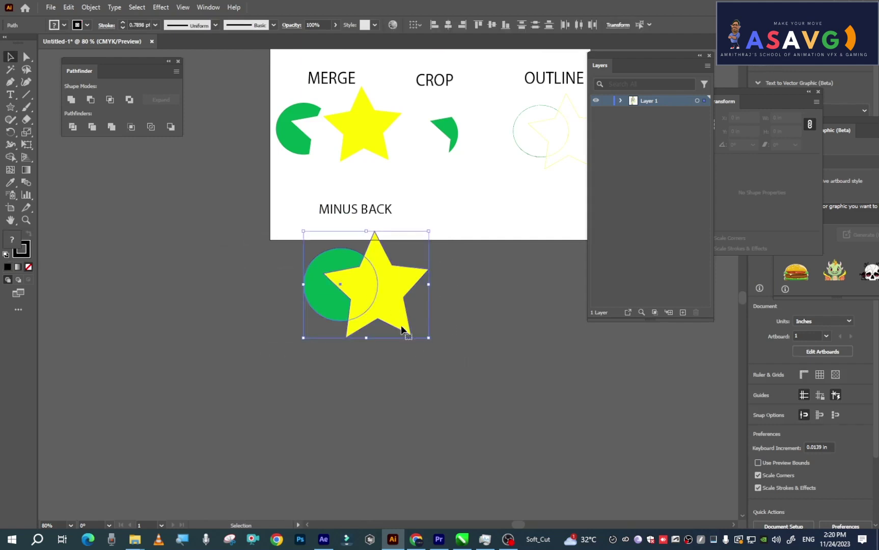
pyautogui.click(170, 127)
pyautogui.click(508, 327)
pyautogui.scroll(-1, 416, 297)
pyautogui.scroll(3, 417, 294)
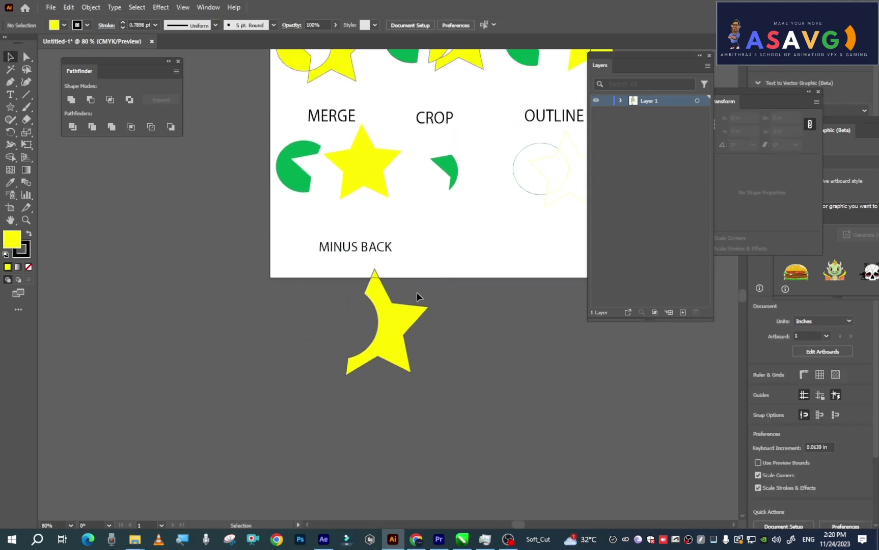
pyautogui.scroll(6, 417, 297)
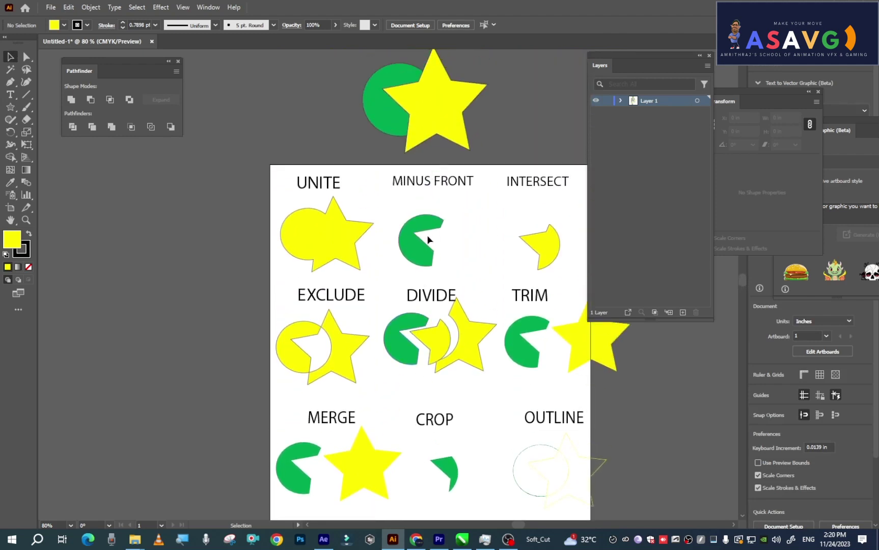
pyautogui.hotkey('ctrl', '-')
pyautogui.hotkey('ctrl', '-')
# Move the Minus Back star up under its label and nudge the Merge star and Divide star piece
pyautogui.moveTo(490, 387); pyautogui.dragTo(488, 306)
pyautogui.moveTo(385, 430); pyautogui.dragTo(370, 419)
pyautogui.scroll(2, 435, 413)
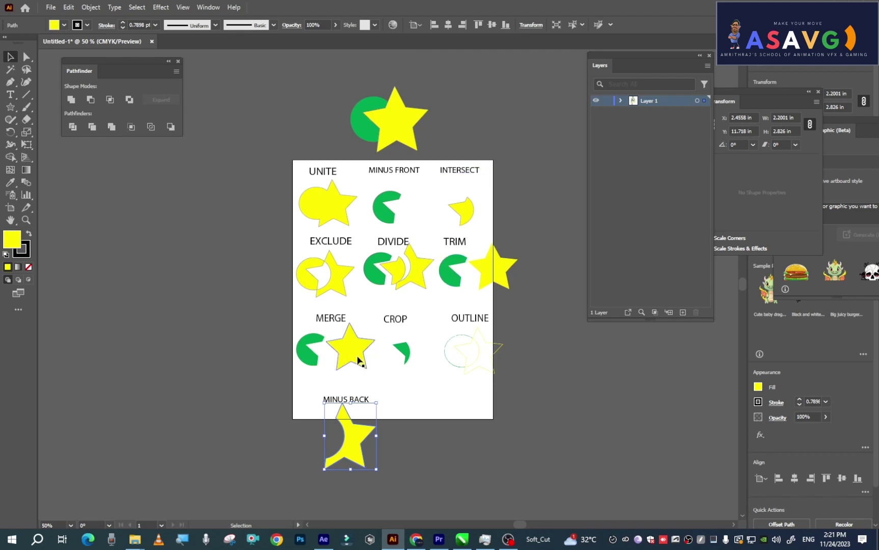
pyautogui.moveTo(358, 360); pyautogui.dragTo(348, 364)
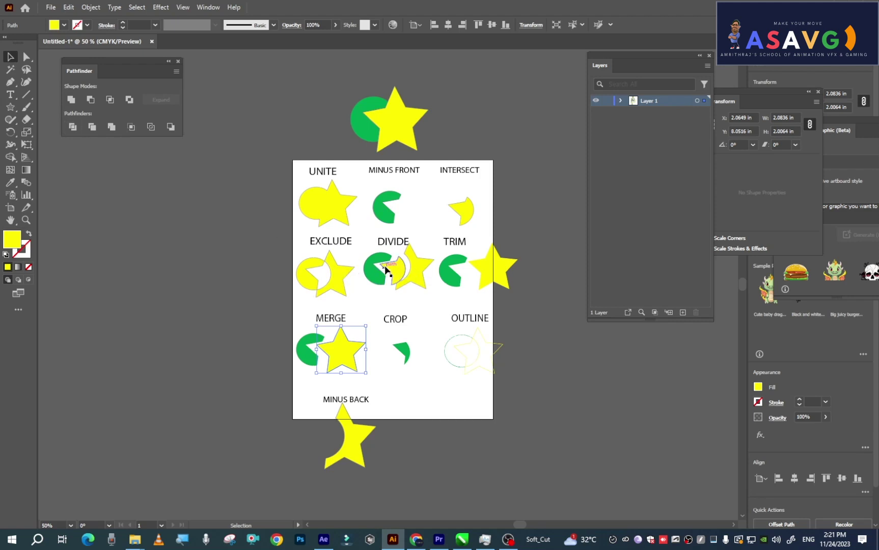
pyautogui.moveTo(385, 270); pyautogui.dragTo(365, 257)
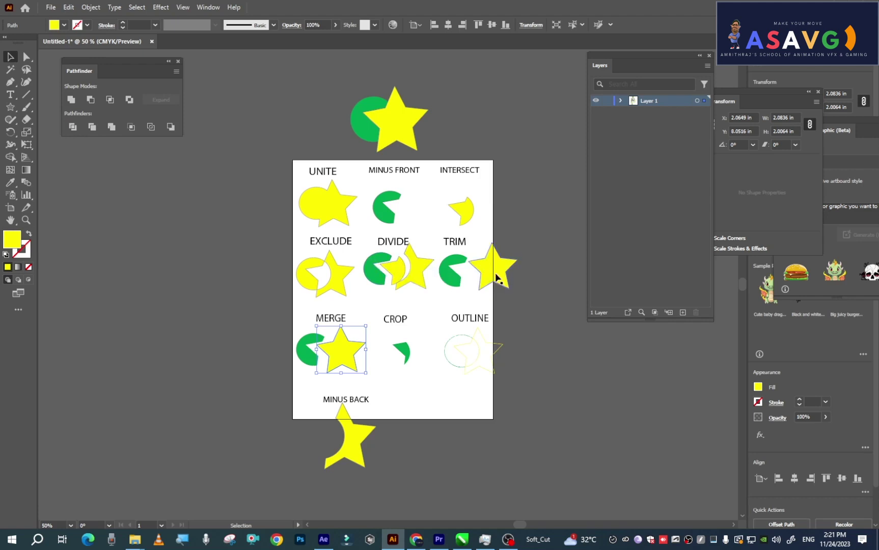
pyautogui.click(407, 356)
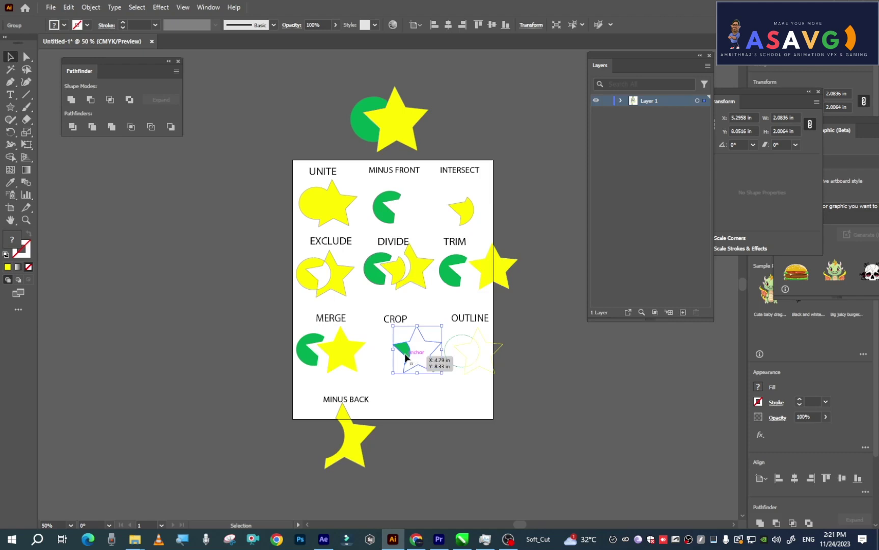
pyautogui.click(472, 359)
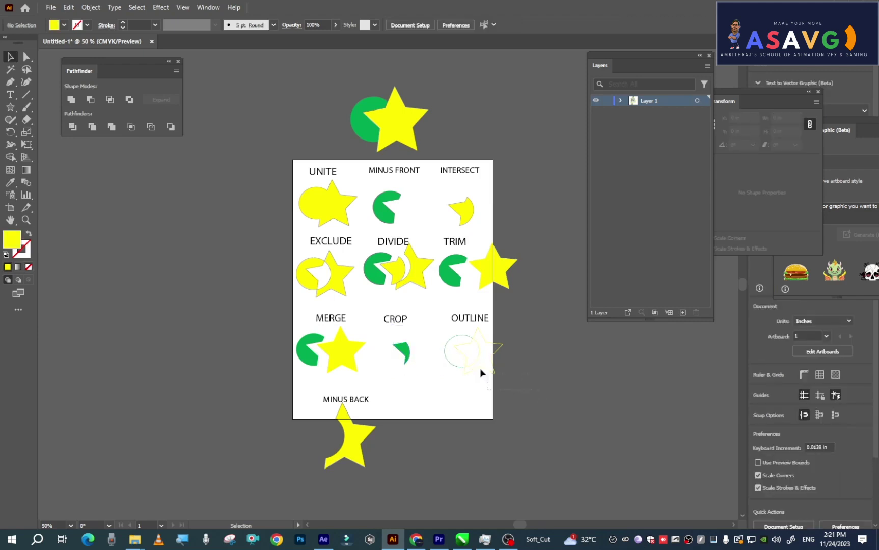
# Give the OUTLINE circle-and-star group a magenta stroke at 5 pt weight, then deselect it
pyautogui.click(448, 340)
pyautogui.click(86, 26)
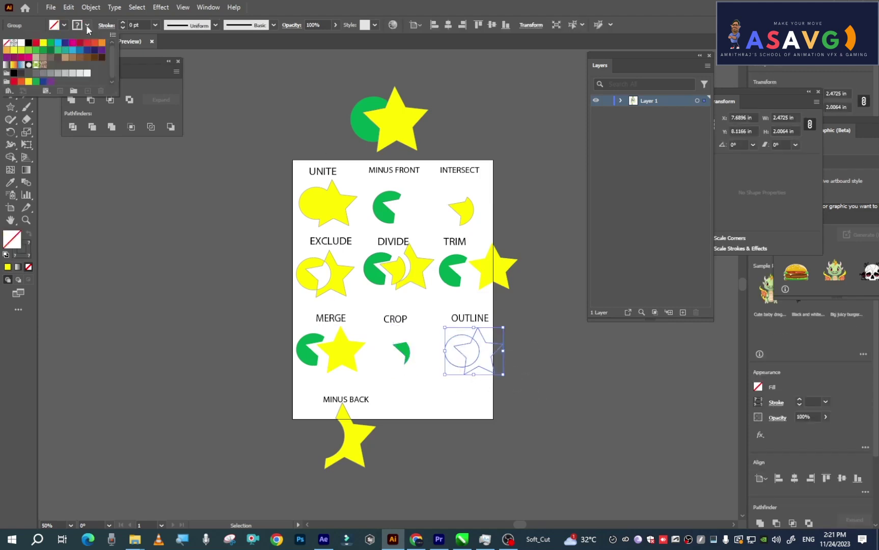
pyautogui.click(72, 42)
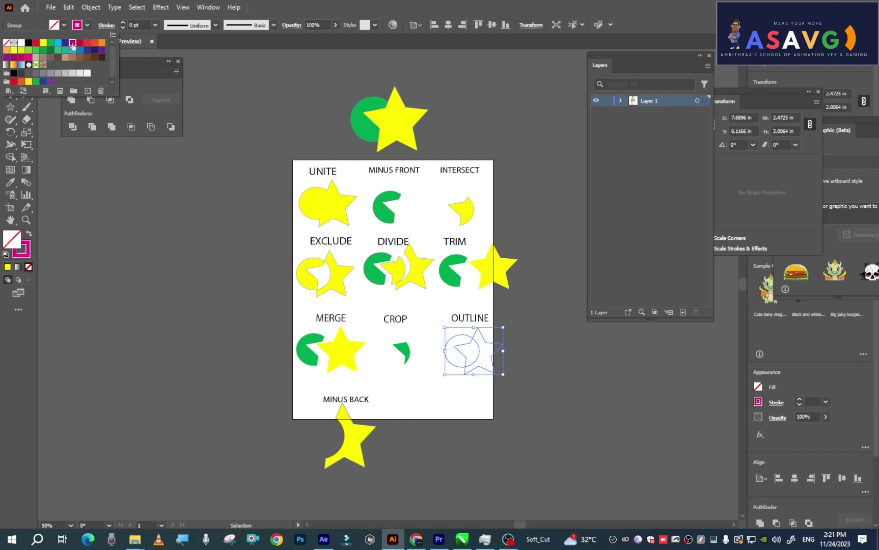
pyautogui.click(154, 26)
pyautogui.click(154, 25)
pyautogui.click(167, 116)
pyautogui.click(232, 106)
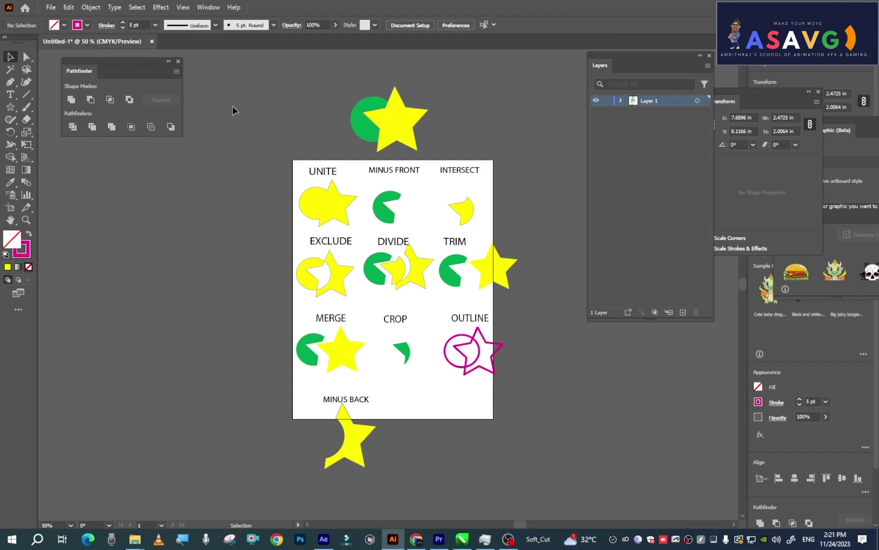